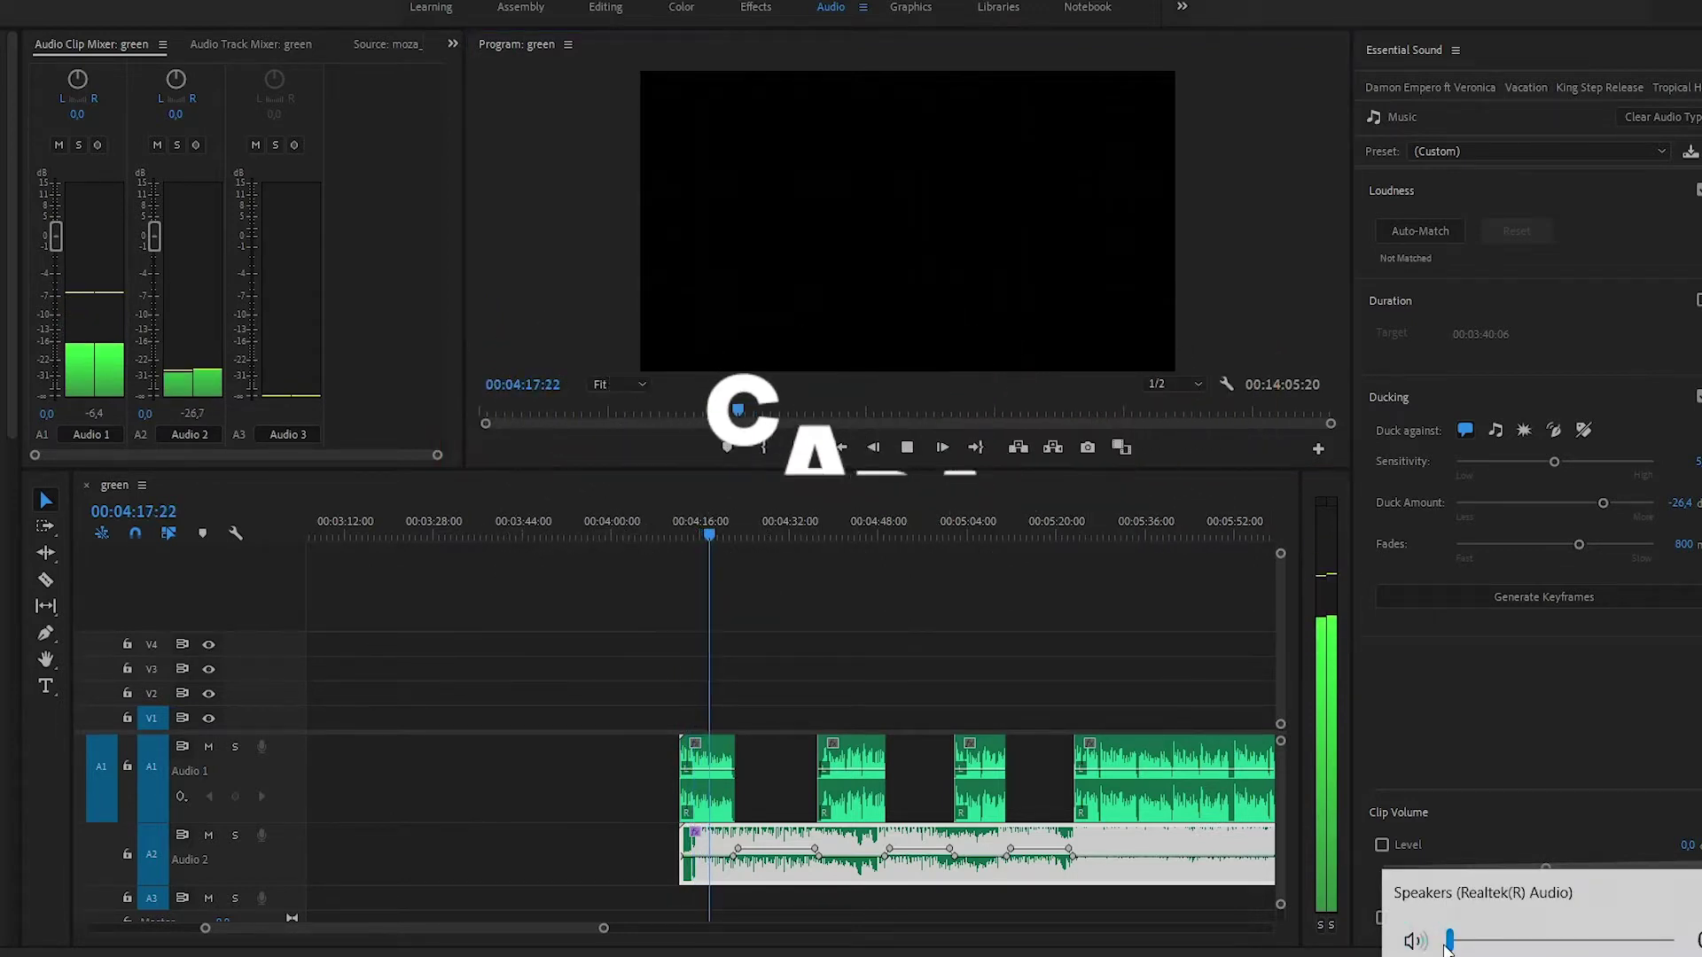
Raise the speaker volume slightly and select the music clip on Audio 2
{"action": "left_click_drag", "start_coordinate": [1451, 941], "coordinate": [1454, 941]}
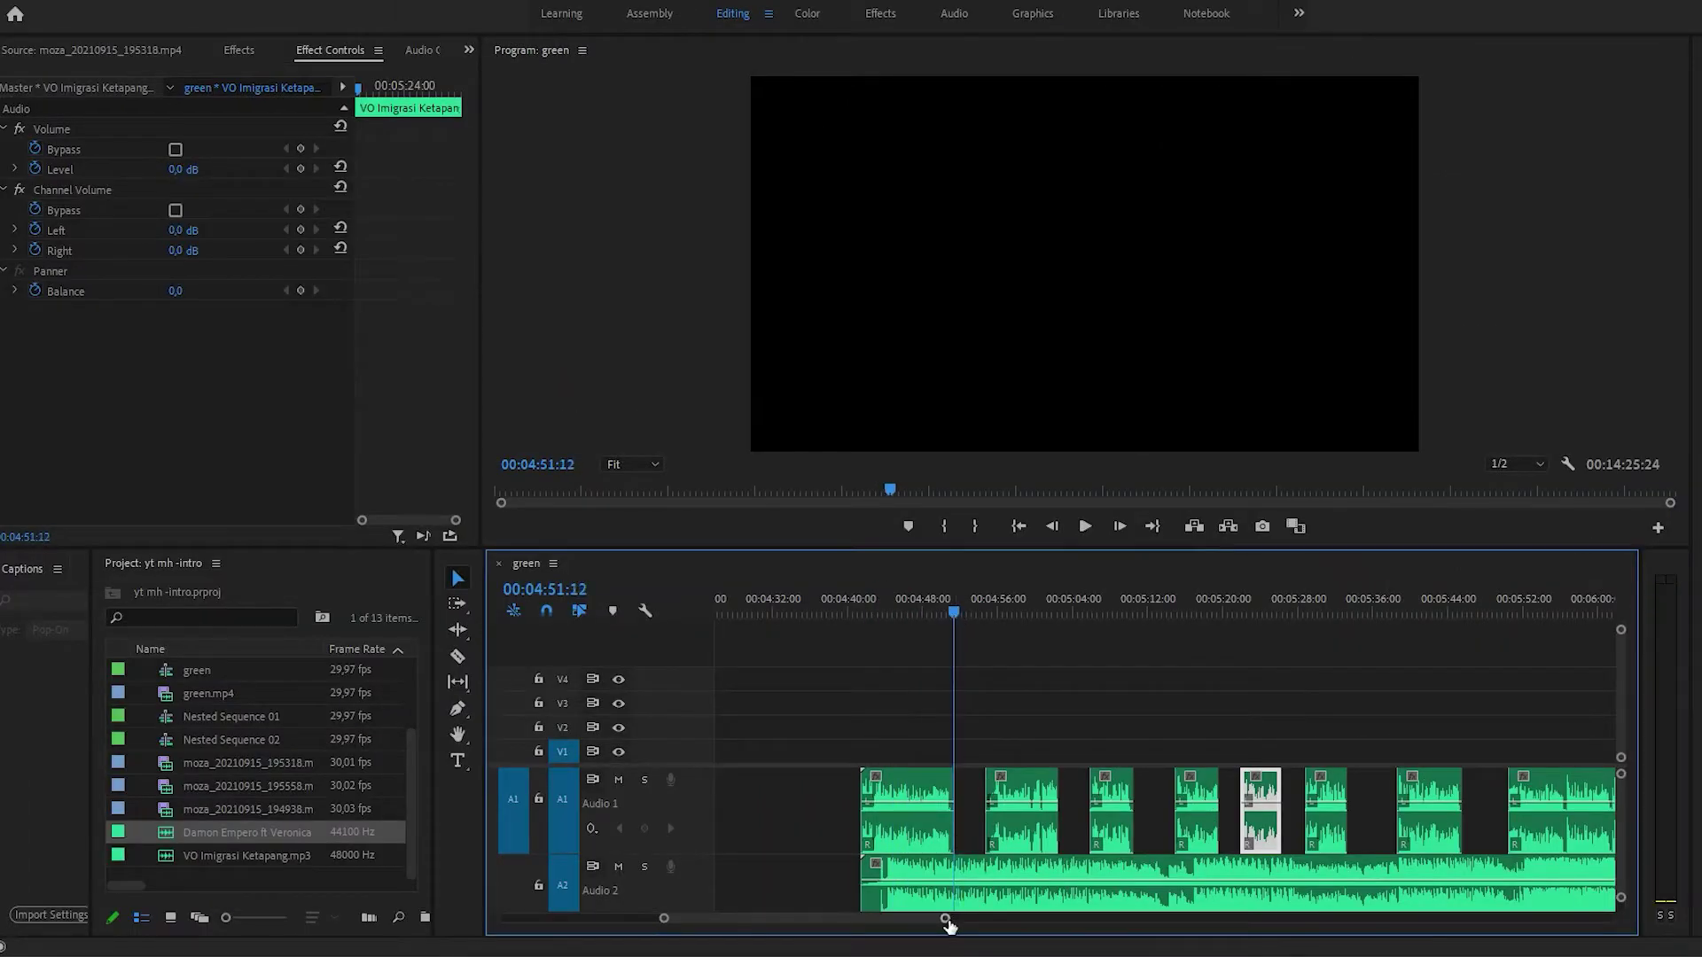
{"action": "left_click", "coordinate": [957, 887]}
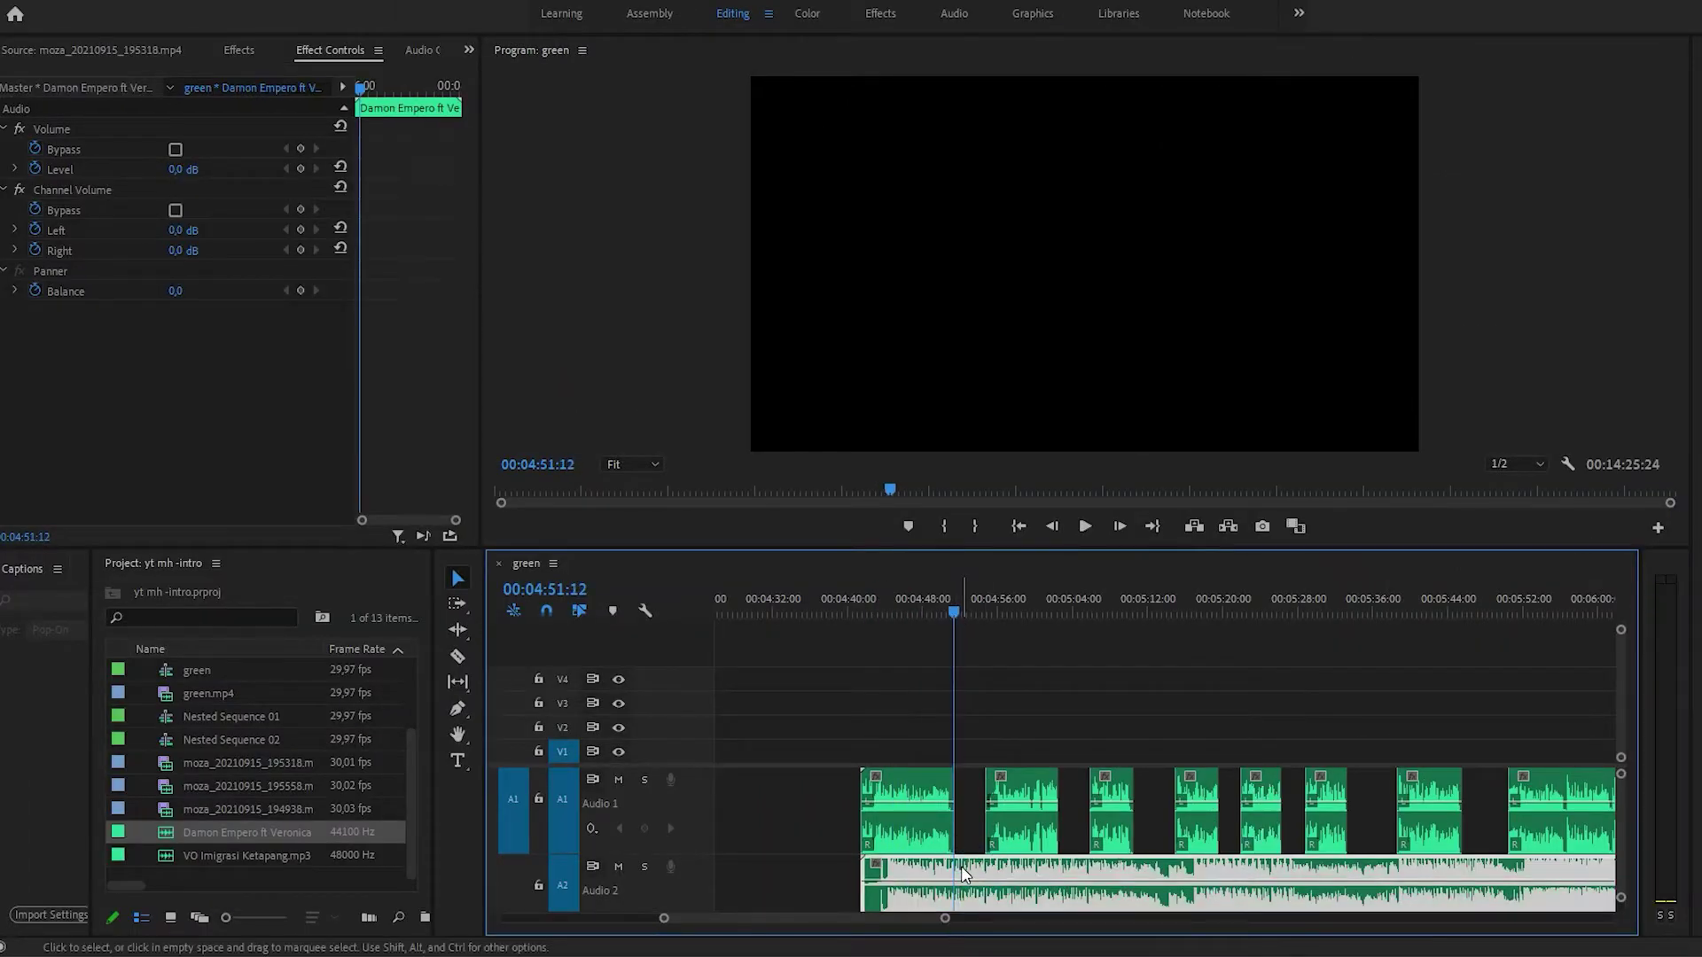
Show the Volume > Level clip keyframes on the Audio 2 music clip
{"action": "right_click", "coordinate": [963, 886]}
{"action": "mouse_move", "coordinate": [1064, 855]}
{"action": "mouse_move", "coordinate": [1363, 886]}
{"action": "left_click", "coordinate": [1471, 902]}
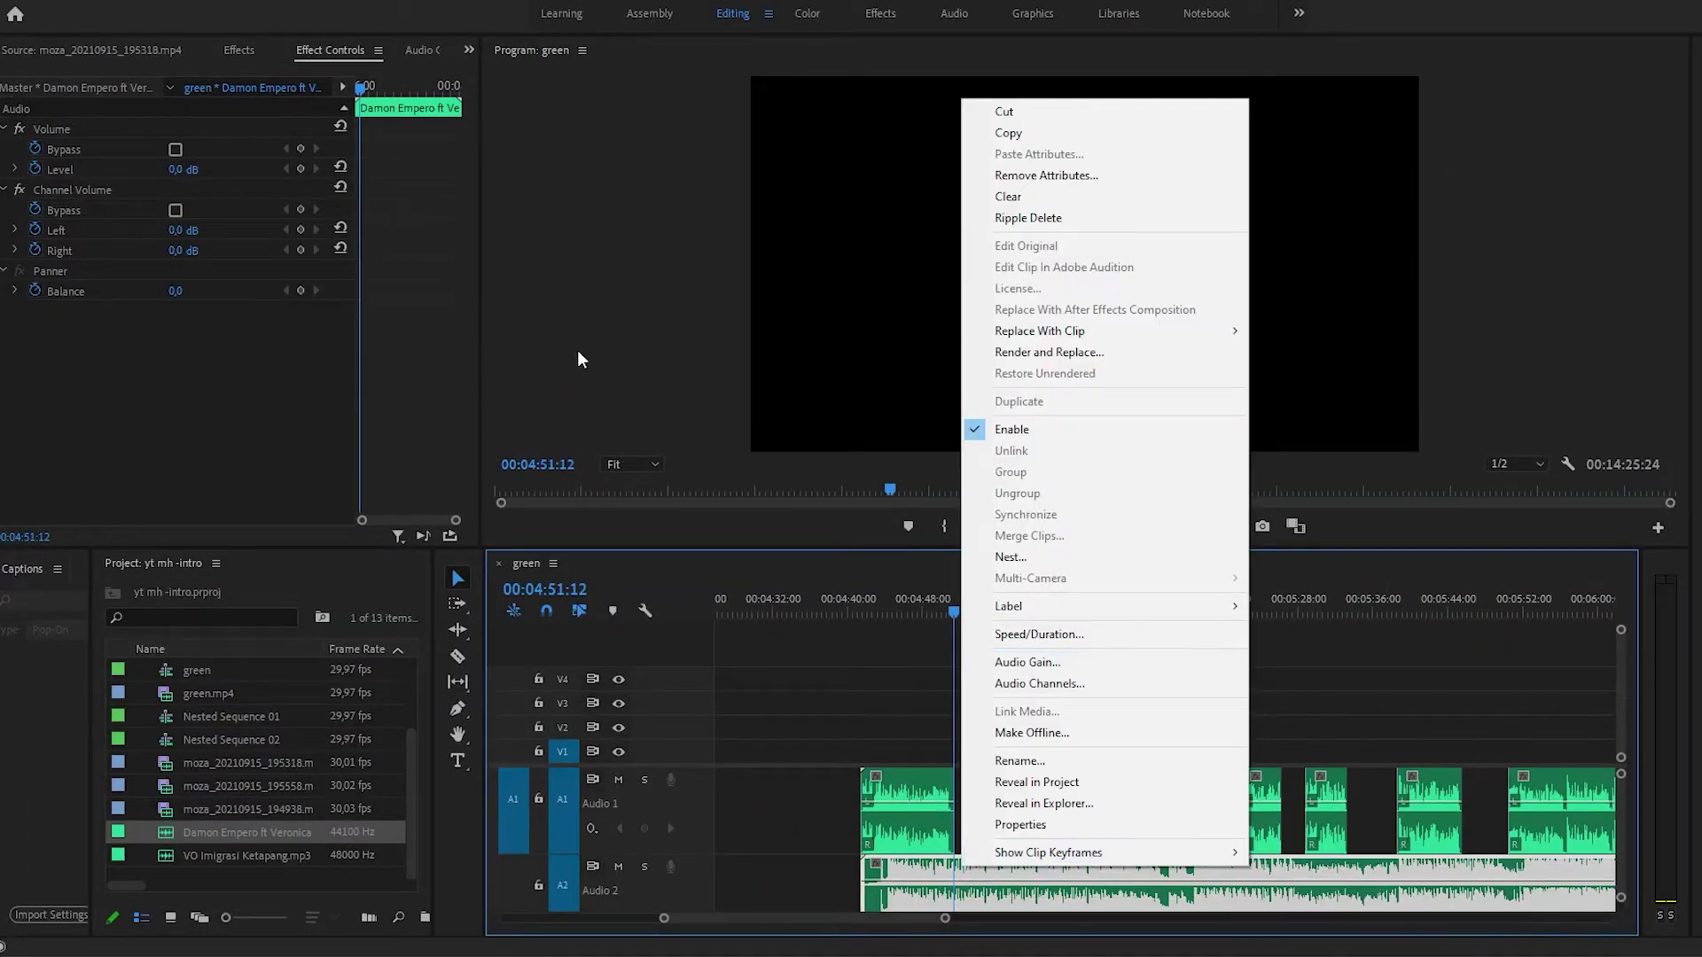
Add Level keyframes and pull the music down to -17.5 dB a few seconds later
{"action": "left_click", "coordinate": [301, 168]}
{"action": "left_click_drag", "start_coordinate": [945, 919], "coordinate": [874, 918]}
{"action": "left_click", "coordinate": [1223, 605]}
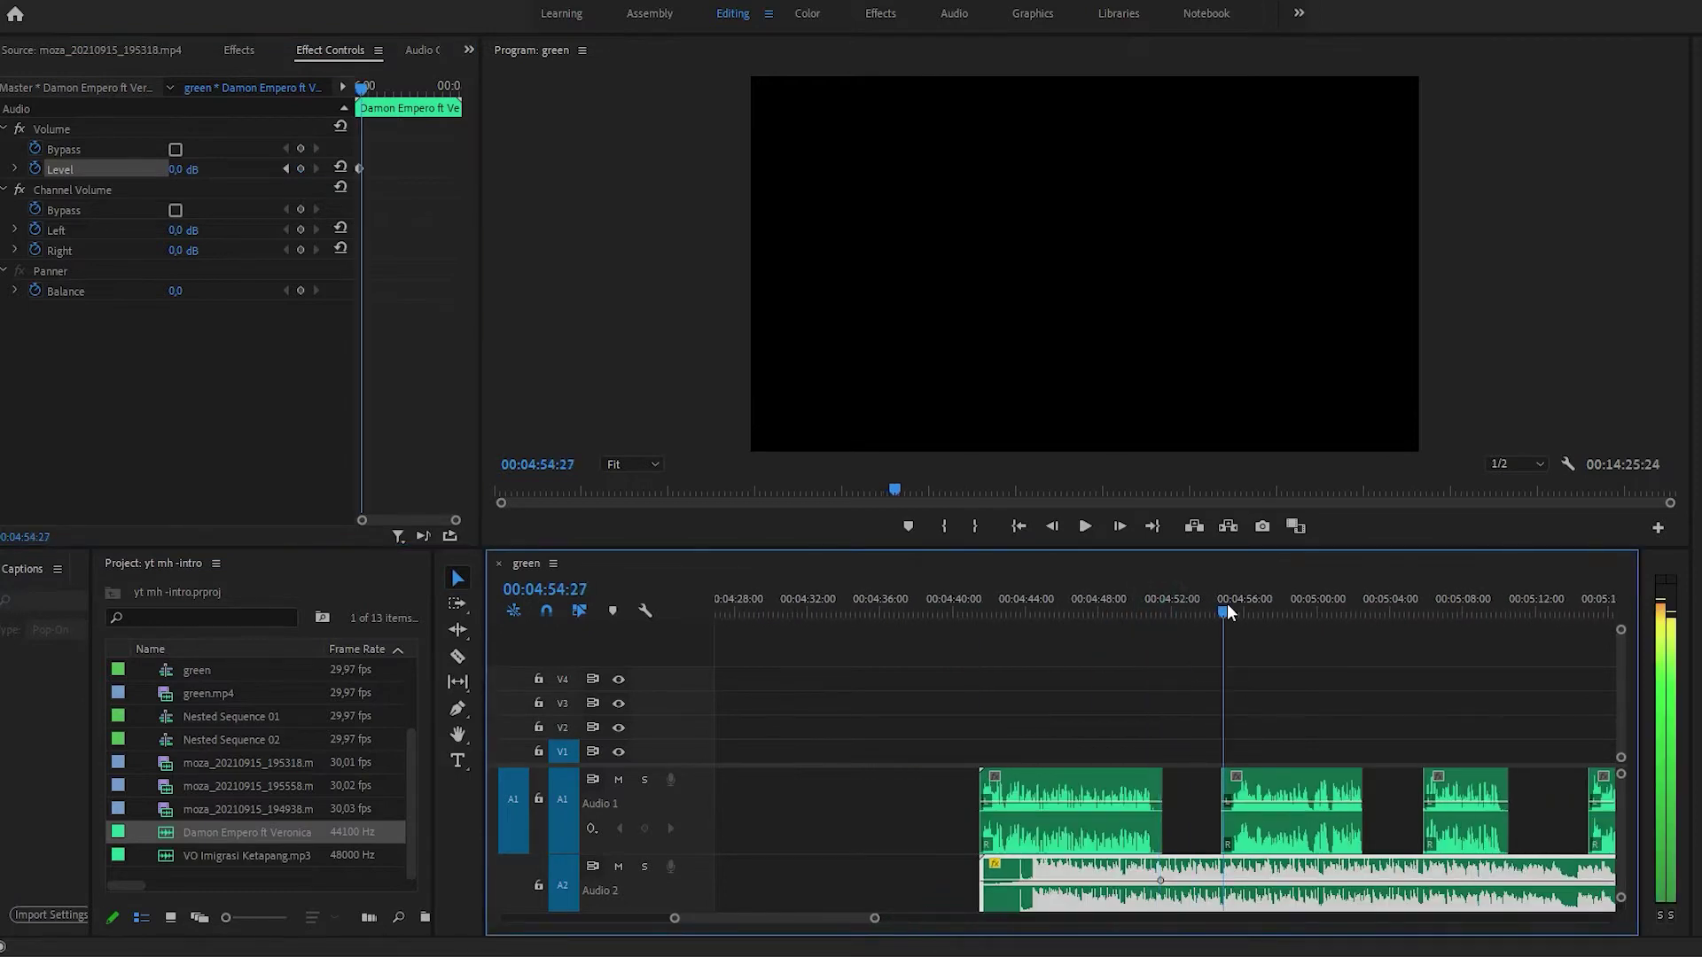
{"action": "left_click_drag", "start_coordinate": [1161, 880], "coordinate": [1160, 900]}
{"action": "left_click", "coordinate": [1224, 611]}
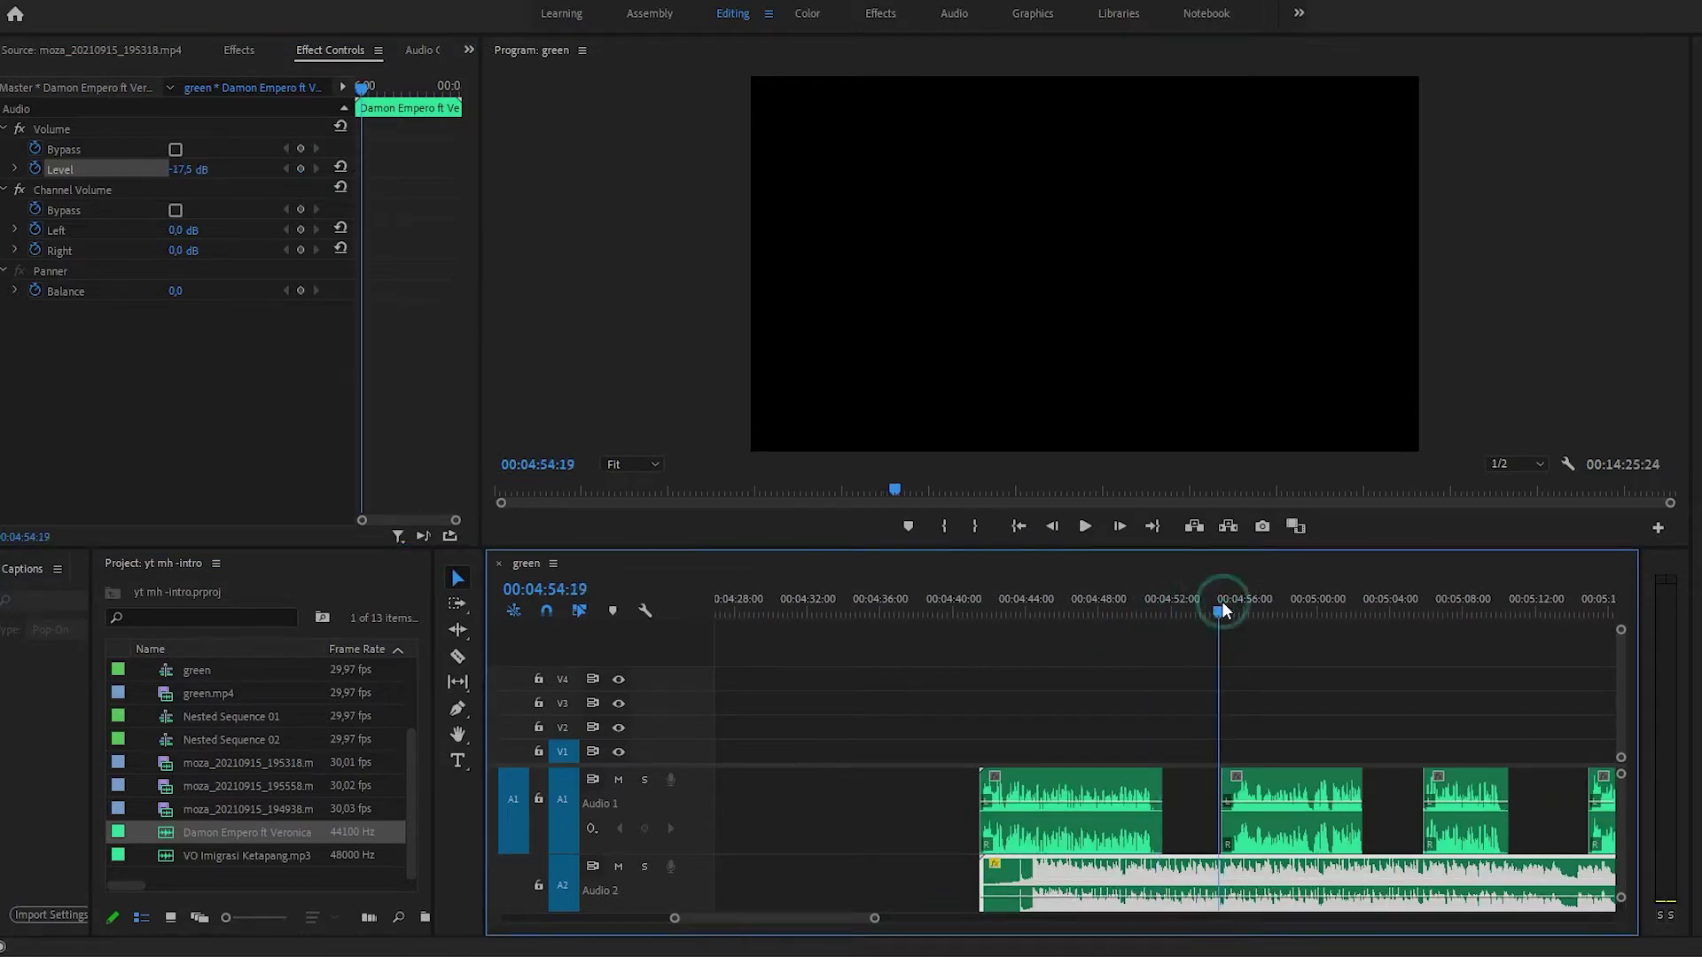
{"action": "left_click", "coordinate": [300, 169]}
{"action": "left_click", "coordinate": [1154, 612]}
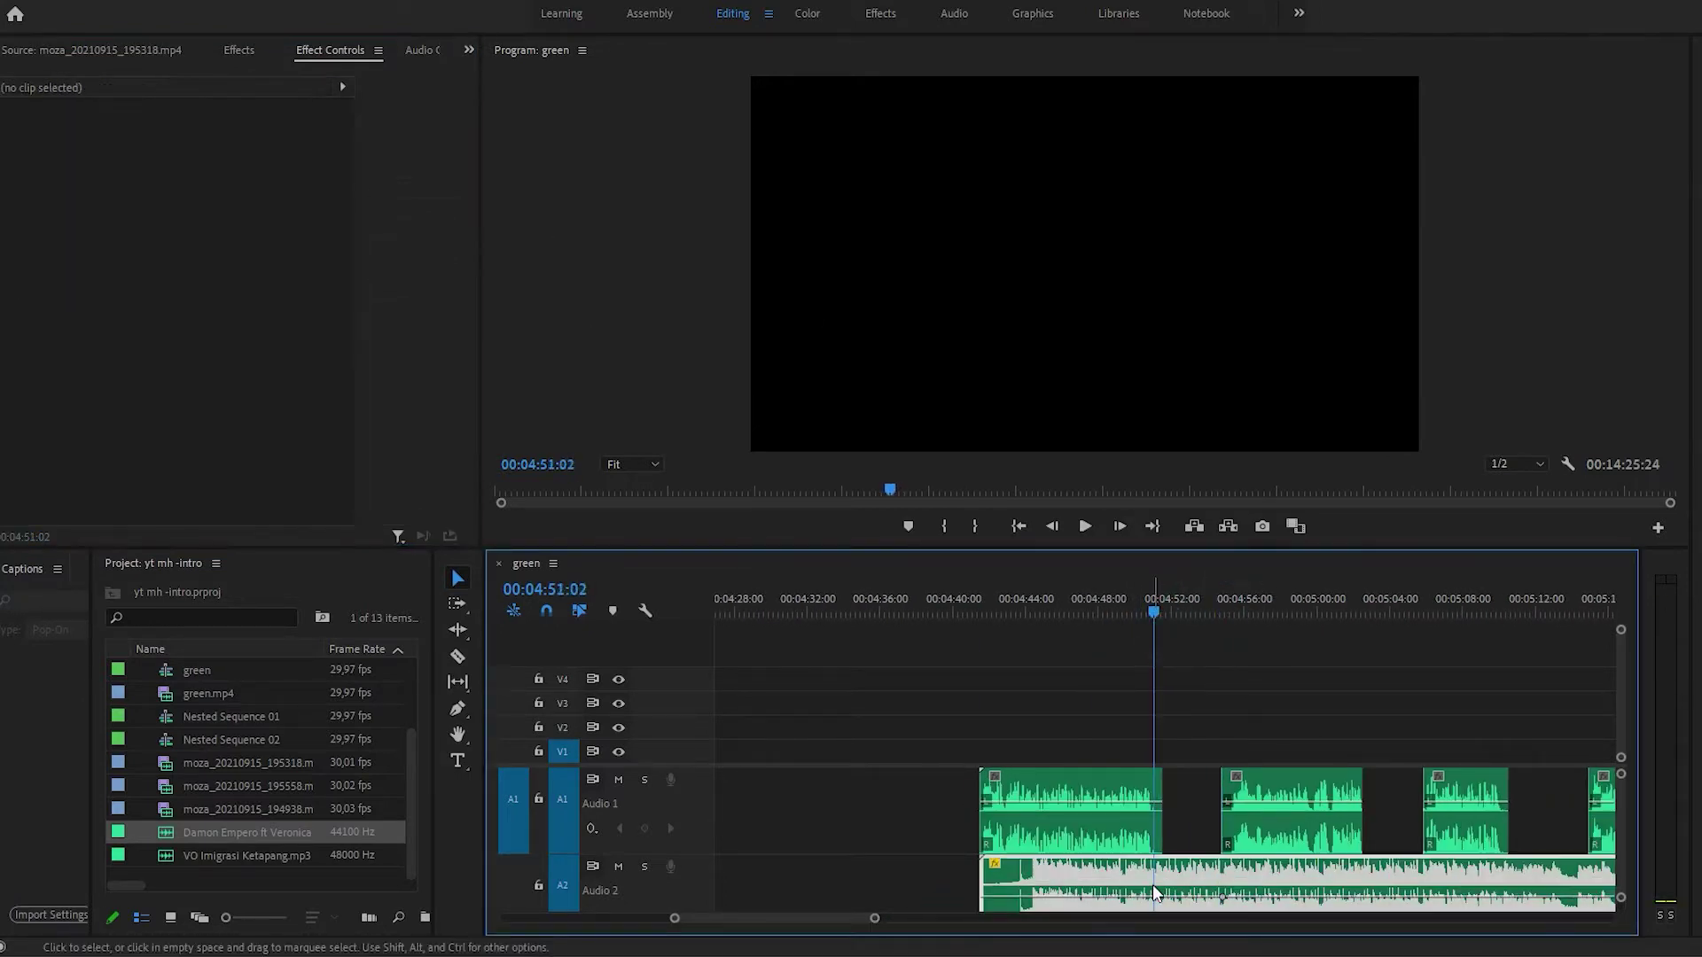
{"action": "left_click", "coordinate": [1167, 610]}
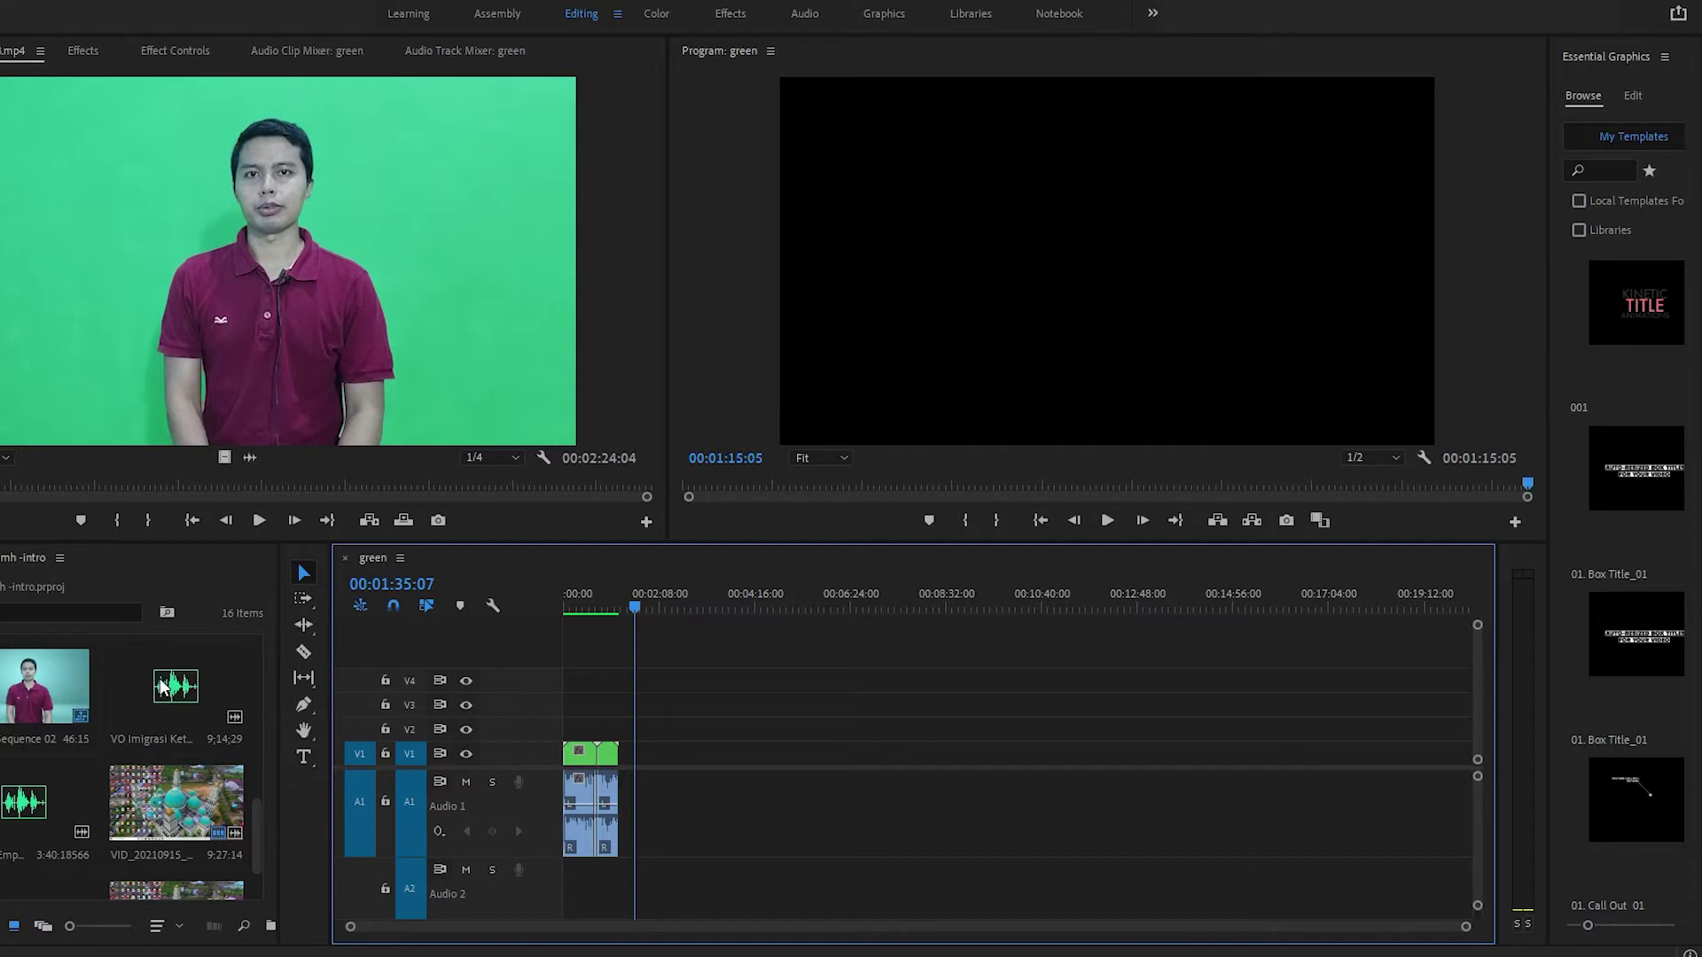
Drop VO Imigrasi Ketapang.mp3 onto Audio 1 after the opening clip, with the playhead just inside it
{"action": "mouse_move", "coordinate": [167, 691]}
{"action": "left_mouse_down"}
{"action": "mouse_move", "coordinate": [768, 779]}
{"action": "mouse_move", "coordinate": [755, 801]}
{"action": "left_mouse_up"}
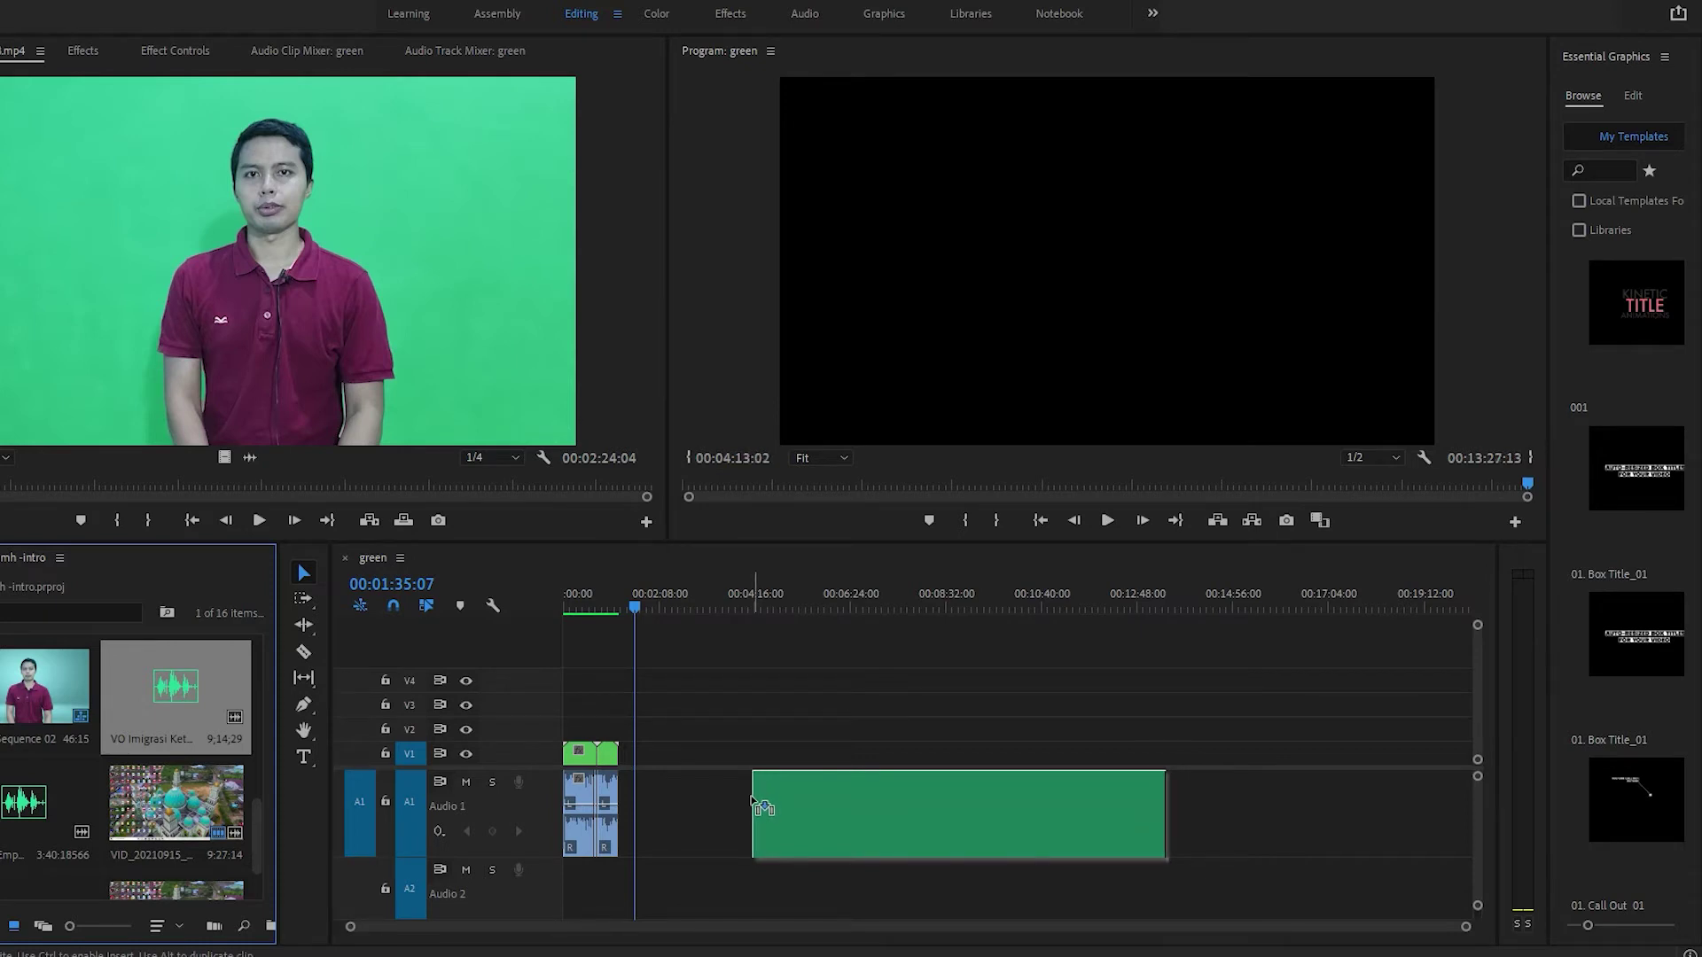
{"action": "left_click_drag", "start_coordinate": [755, 800], "coordinate": [730, 802]}
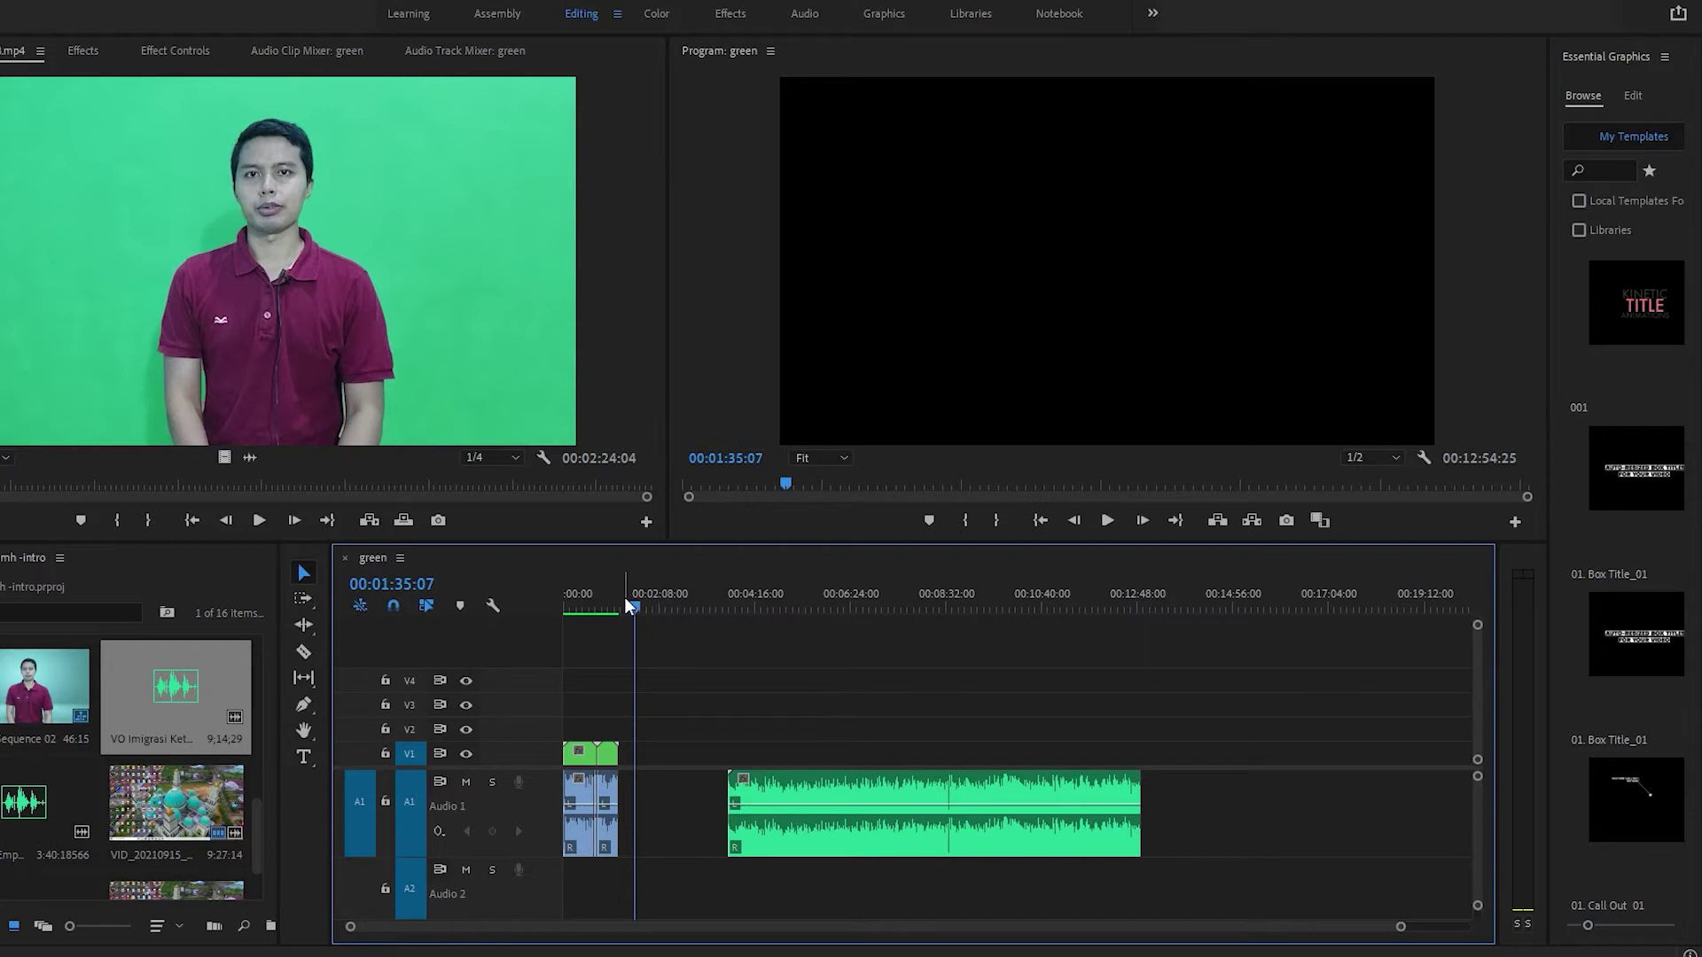
{"action": "left_click_drag", "start_coordinate": [634, 605], "coordinate": [728, 611]}
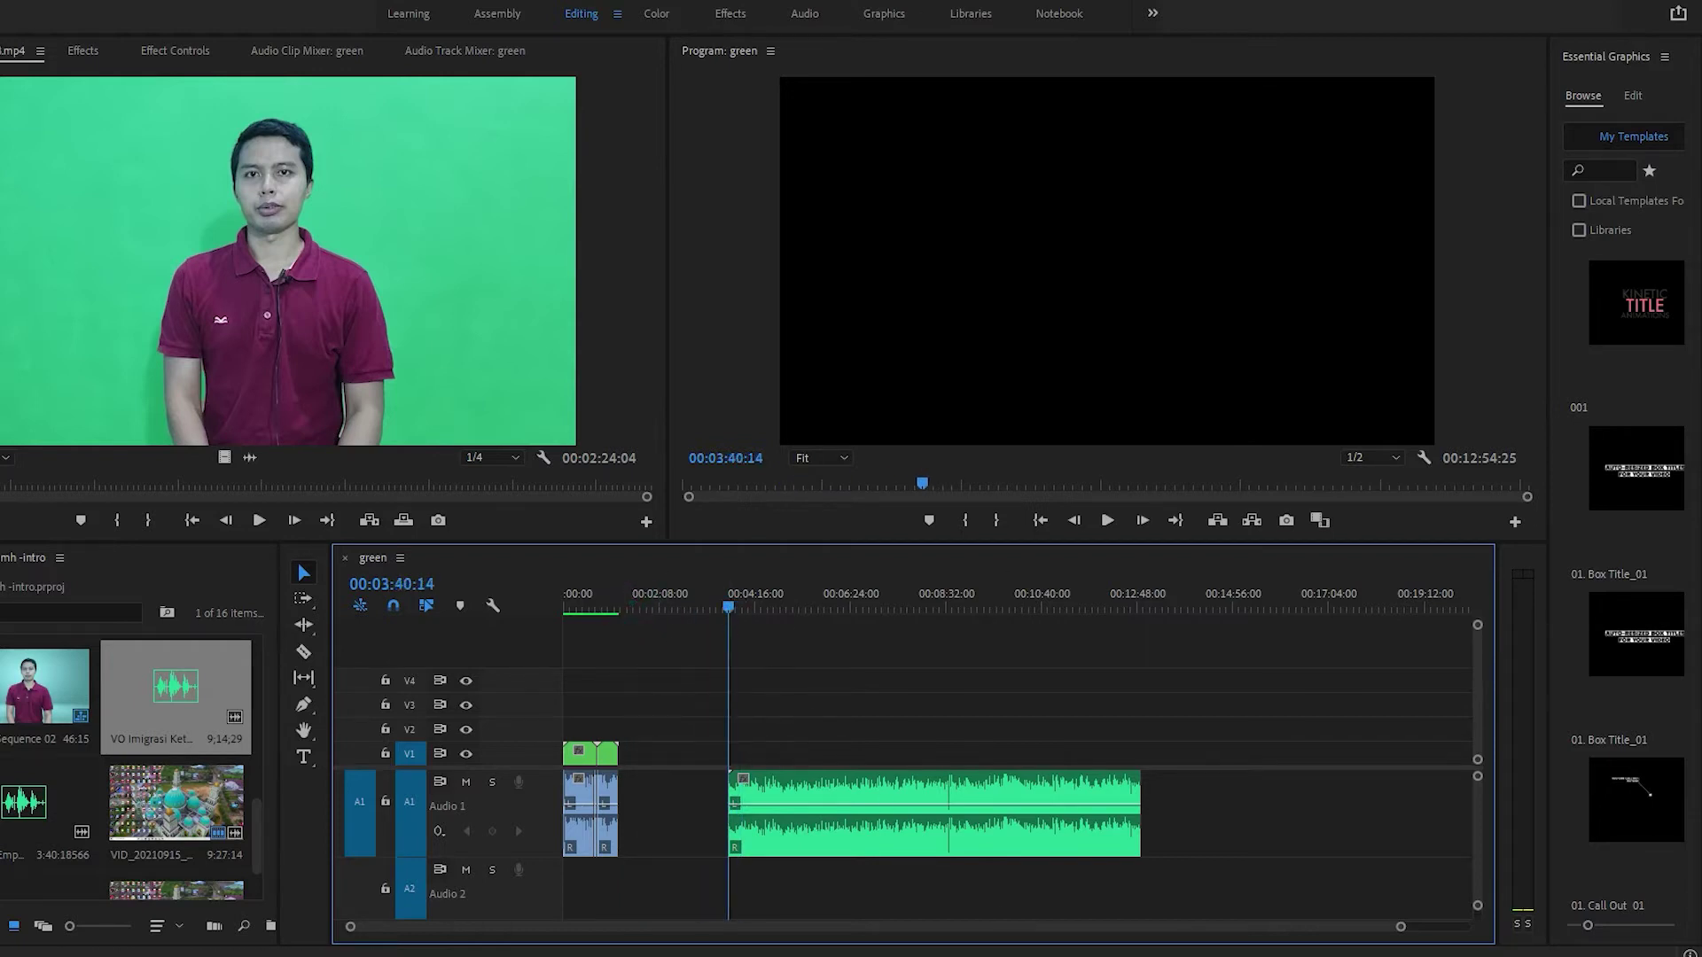
{"action": "left_click_drag", "start_coordinate": [1397, 926], "coordinate": [1091, 910]}
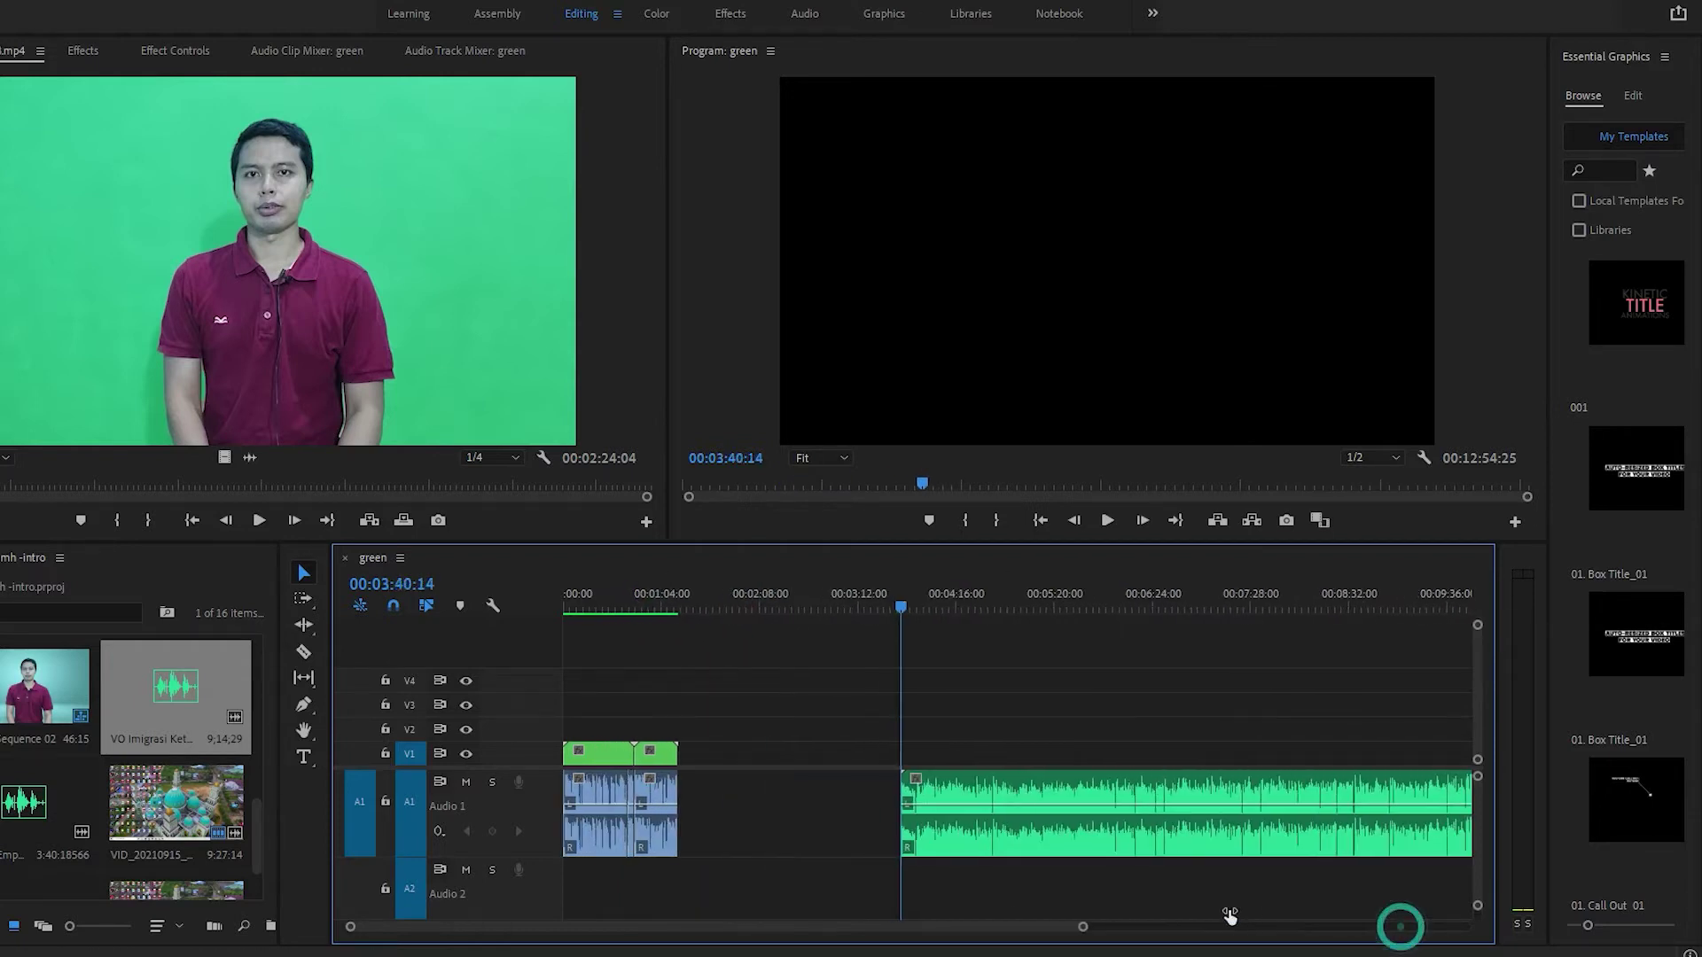
{"action": "left_click_drag", "start_coordinate": [1019, 604], "coordinate": [1100, 611]}
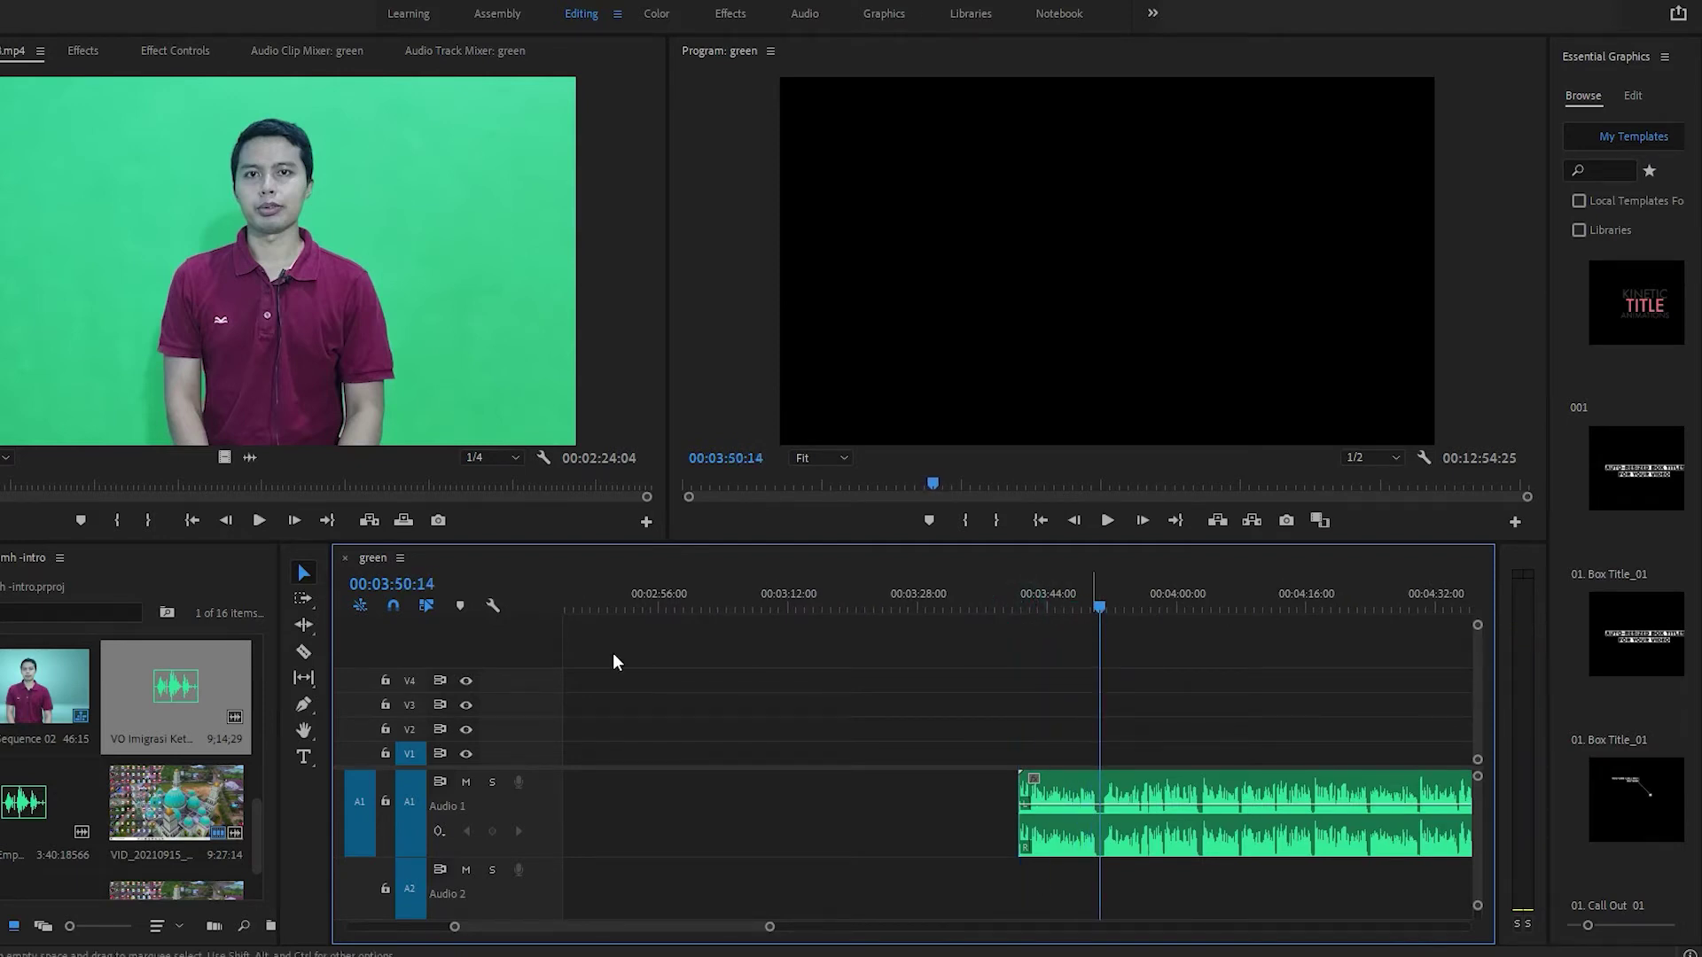
Razor-cut the A1 voice-over at two points, then scrub the playhead to 00:04:12:11
{"action": "left_click", "coordinate": [306, 652]}
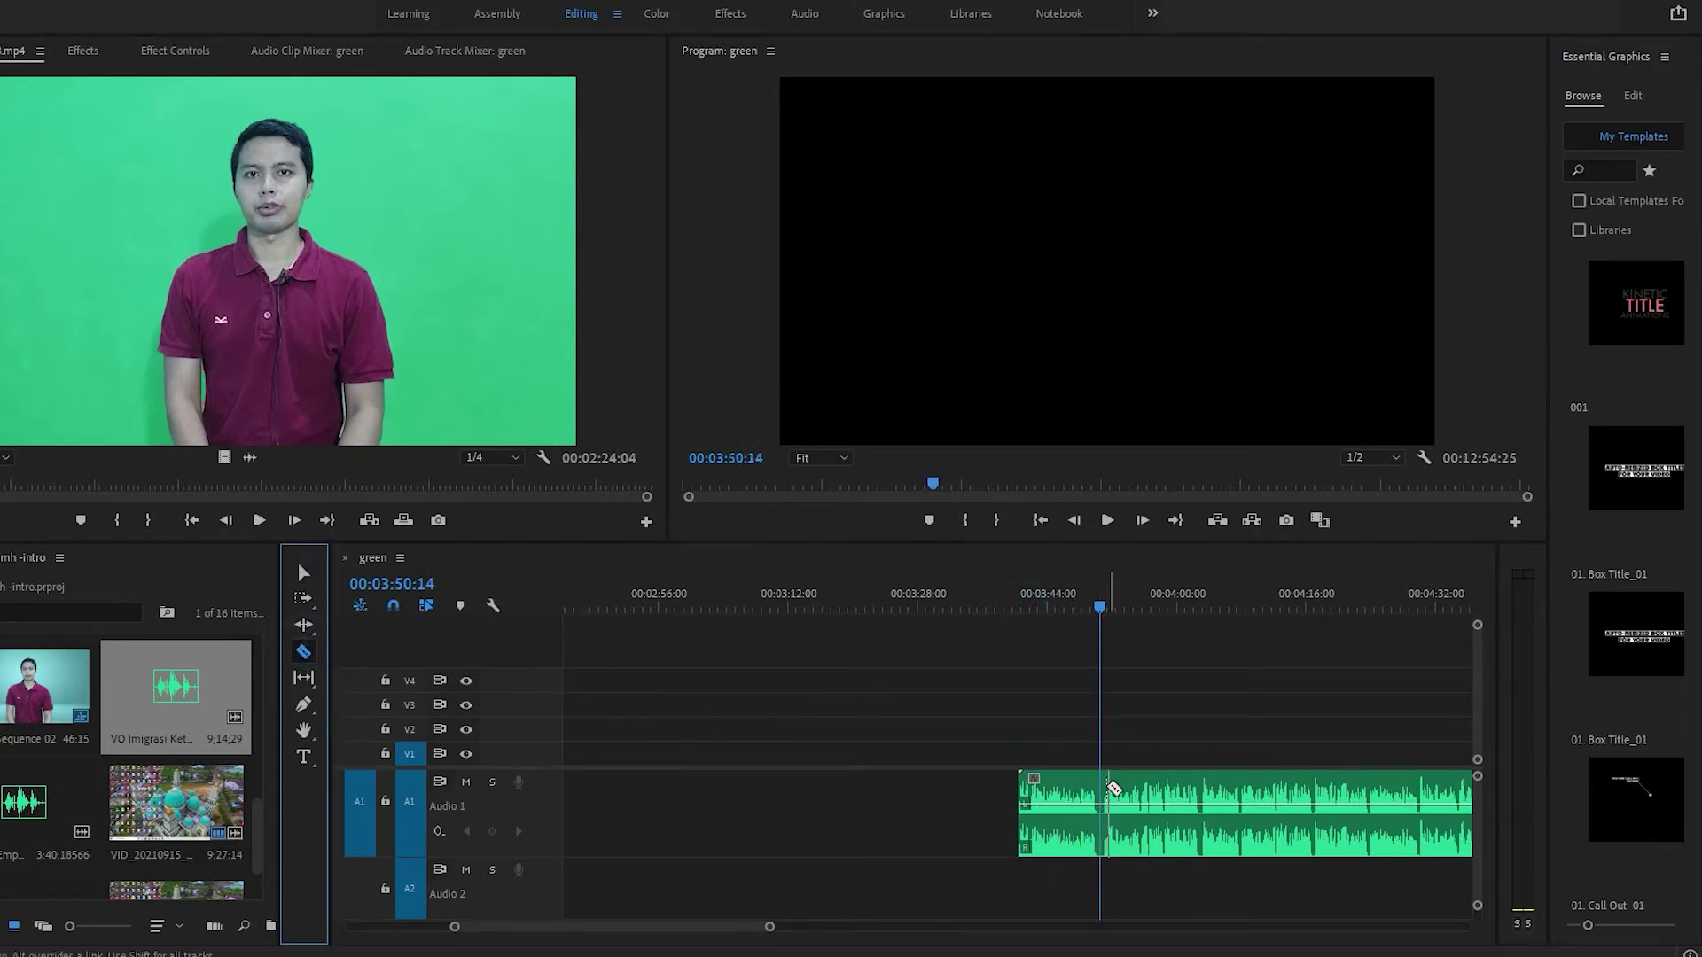
{"action": "left_click", "coordinate": [1100, 785]}
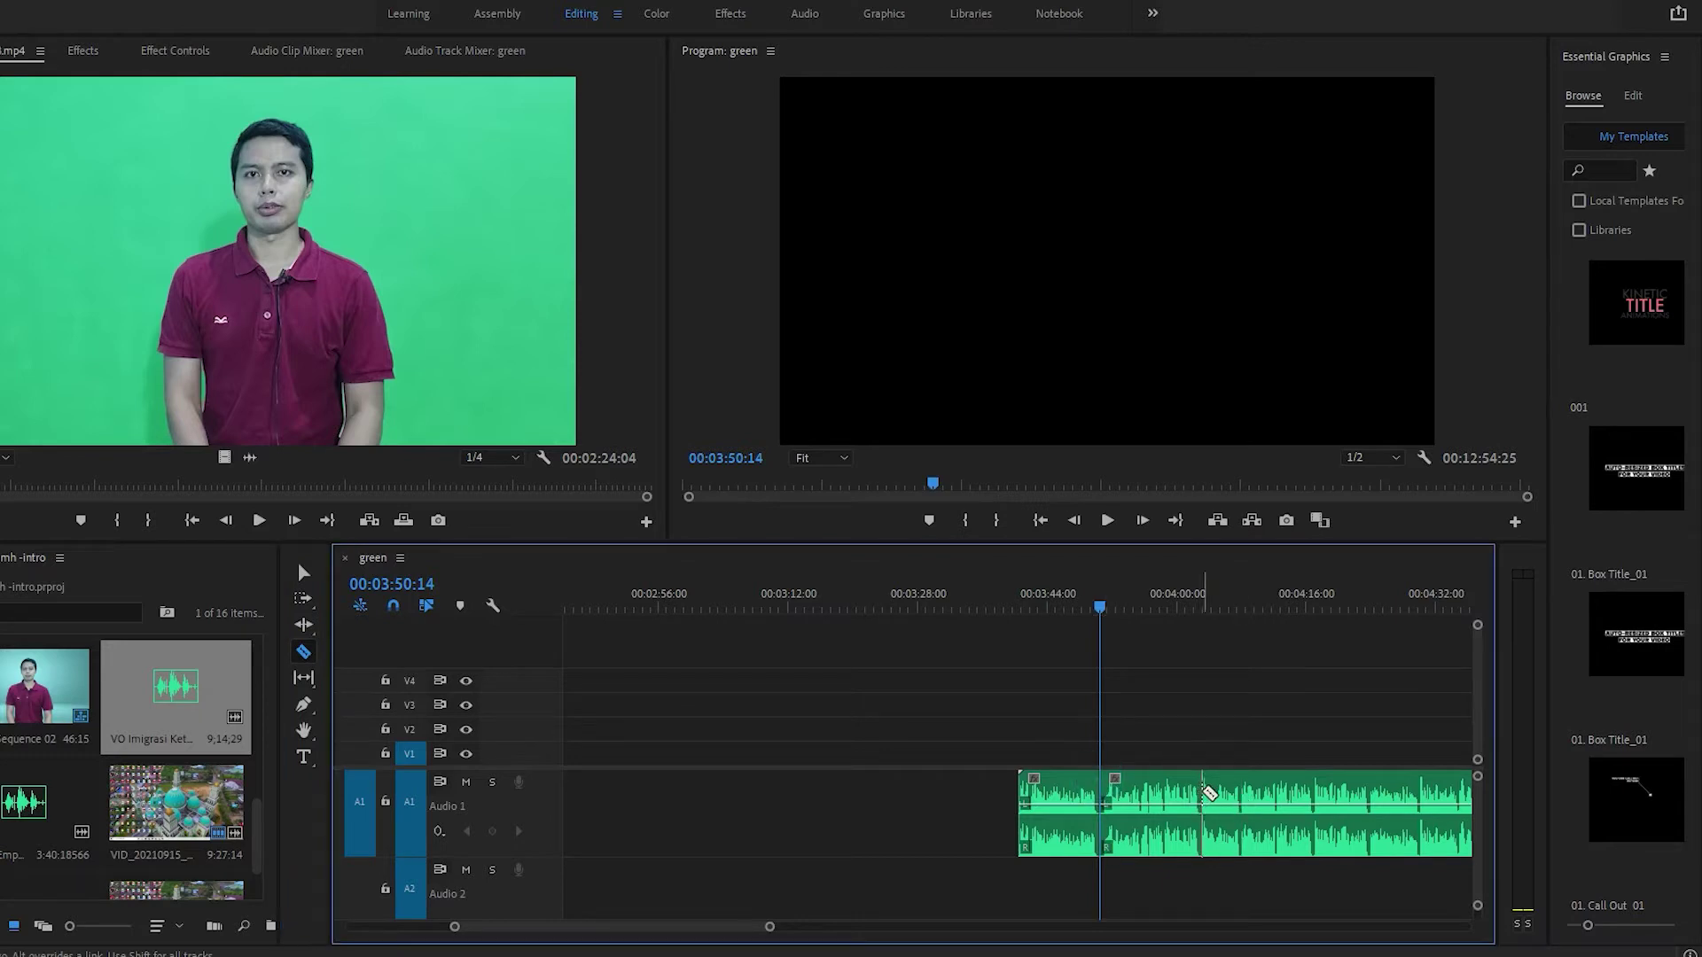
{"action": "left_click", "coordinate": [1203, 792]}
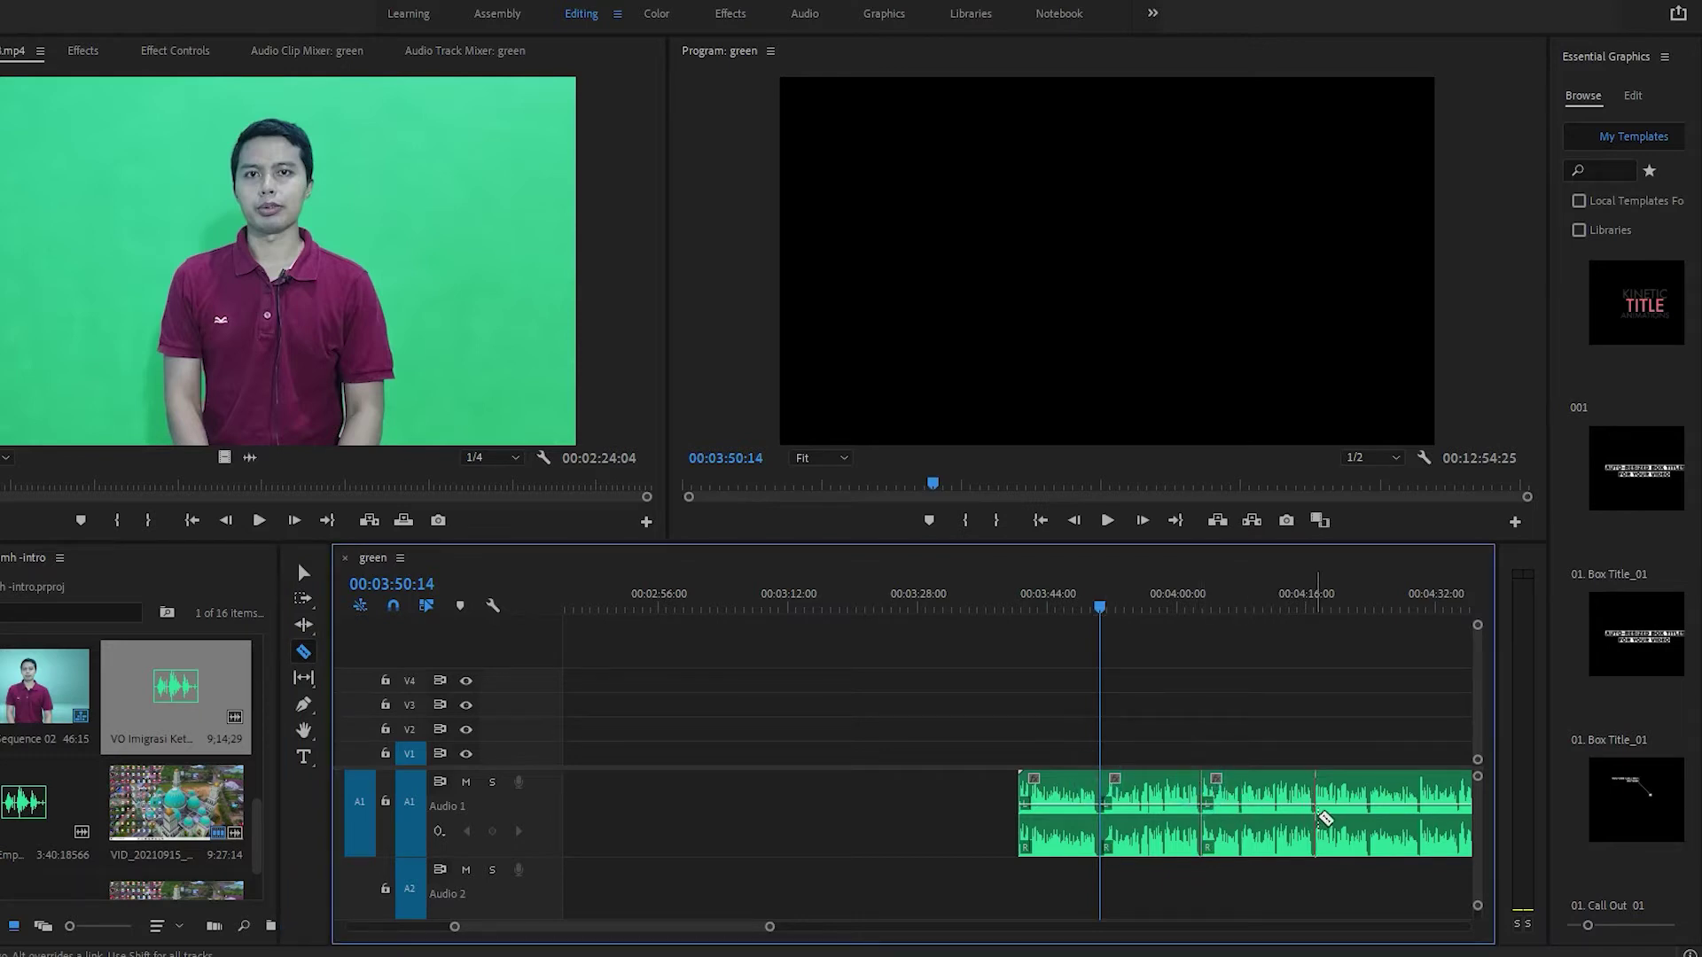
{"action": "left_click_drag", "start_coordinate": [769, 926], "coordinate": [711, 938]}
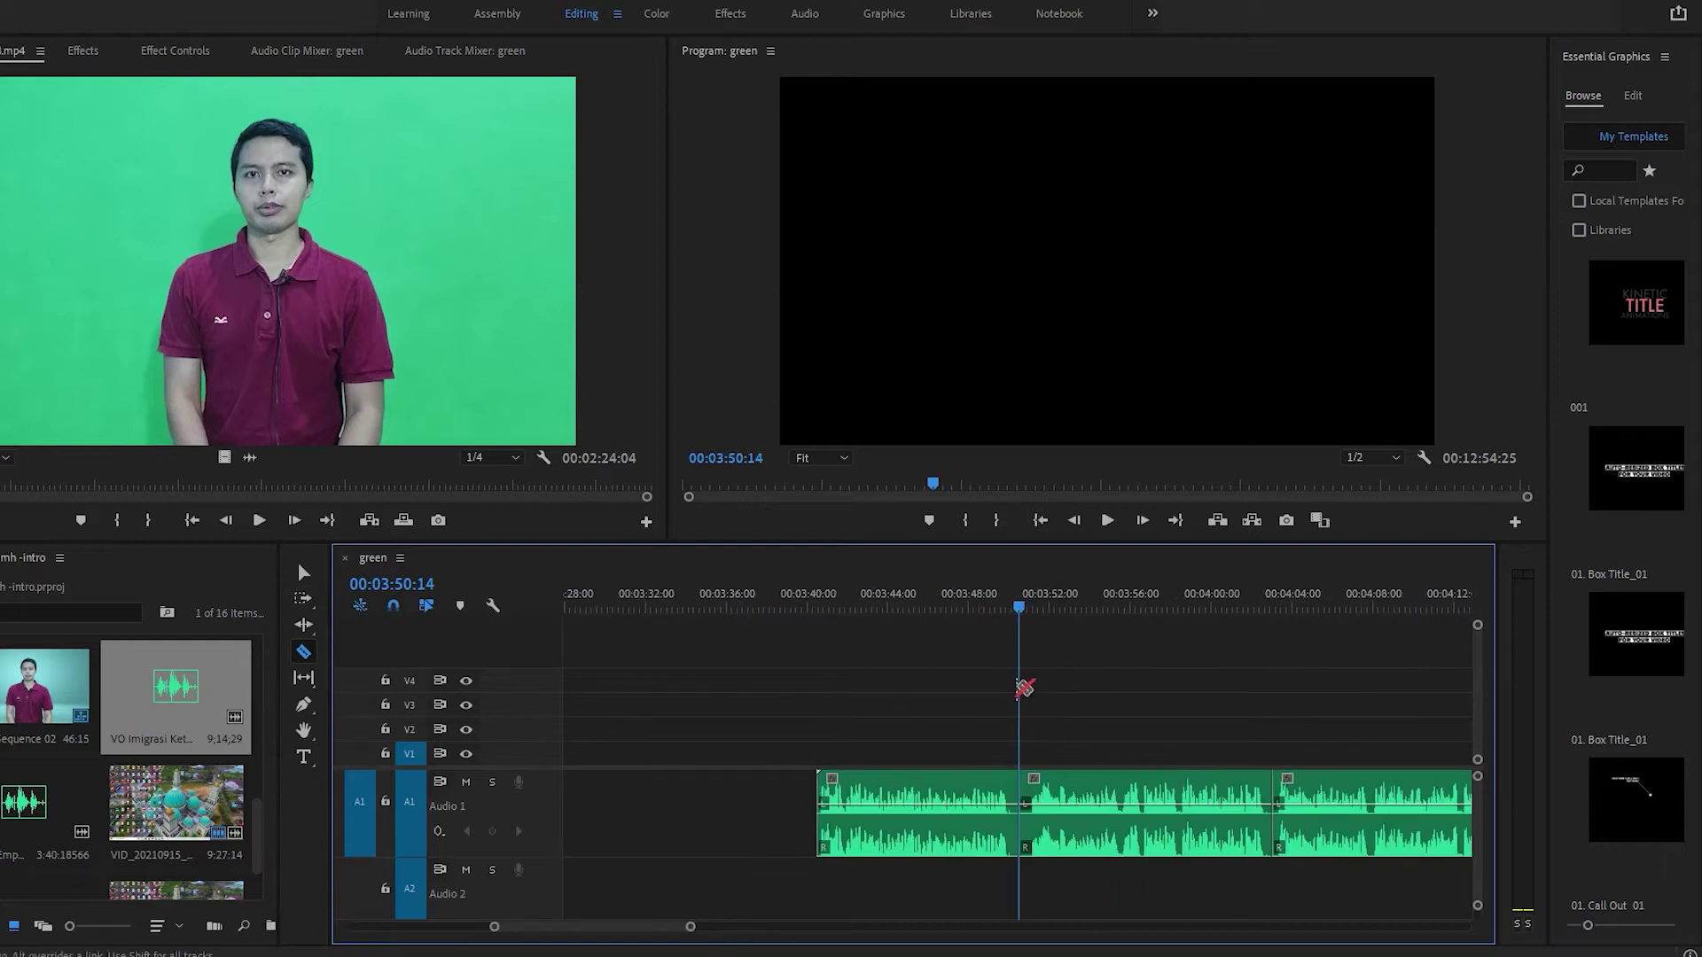
{"action": "left_click", "coordinate": [1376, 671]}
{"action": "left_click_drag", "start_coordinate": [1377, 671], "coordinate": [1461, 687]}
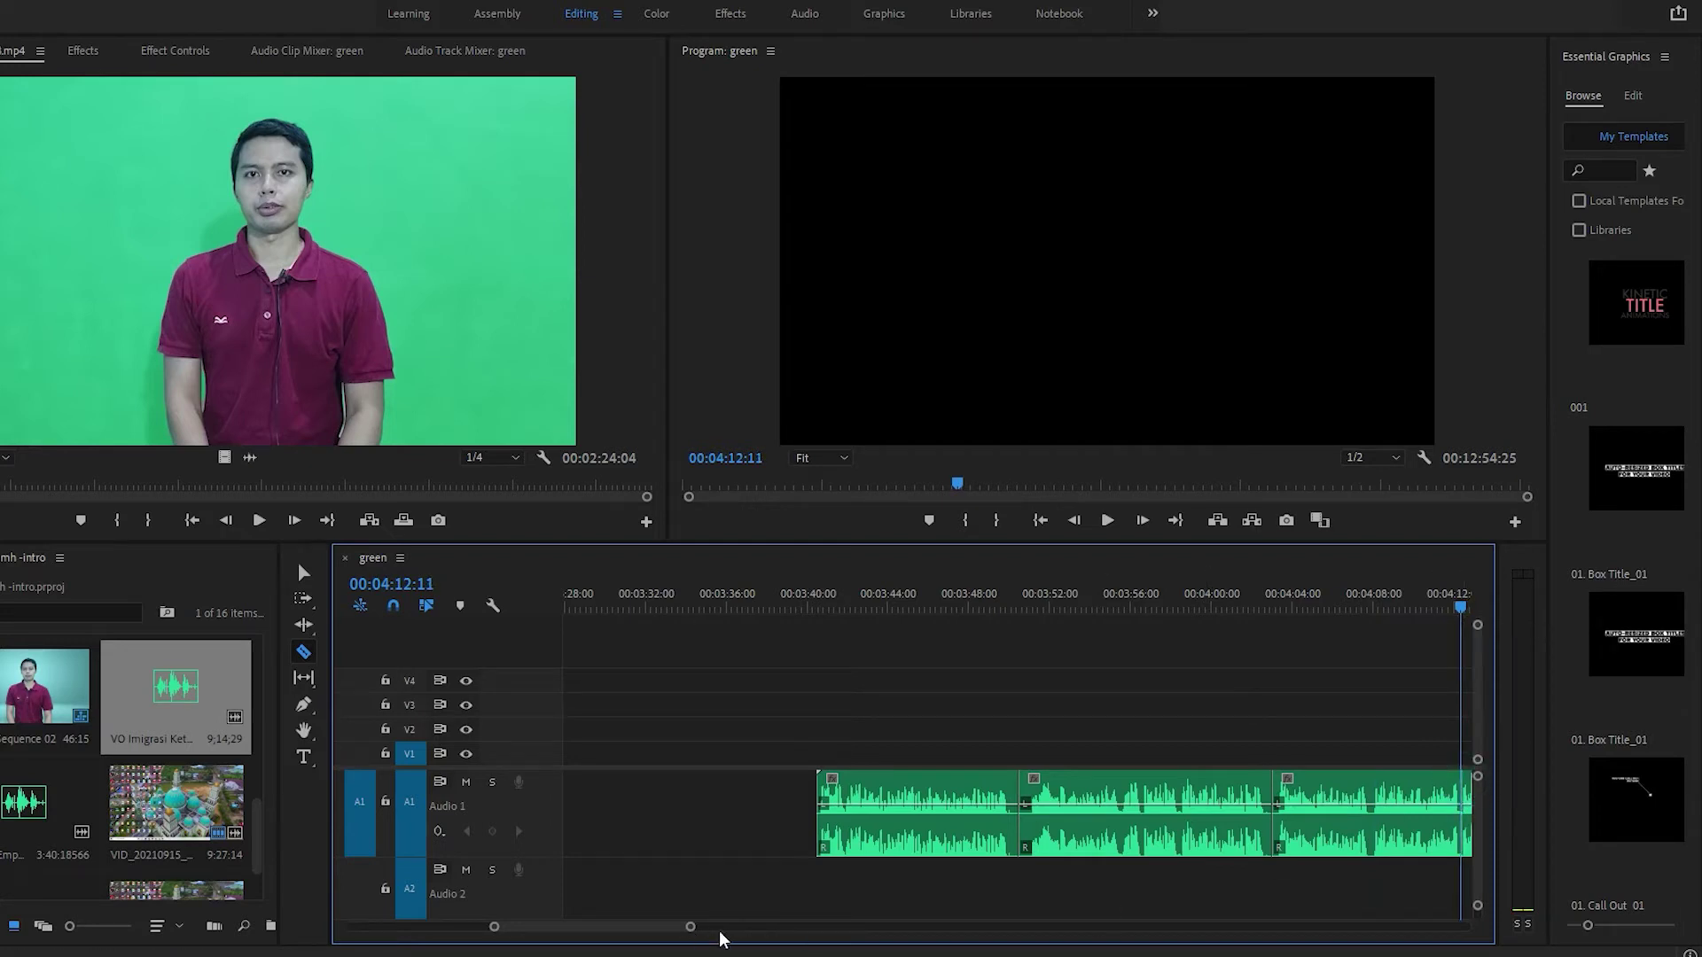
Slide the cut voice-over pieces on Audio 1 apart so gaps separate them
{"action": "left_click_drag", "start_coordinate": [690, 927], "coordinate": [1127, 927]}
{"action": "left_click", "coordinate": [303, 573]}
{"action": "left_click_drag", "start_coordinate": [1137, 802], "coordinate": [1276, 802]}
{"action": "mouse_move", "coordinate": [904, 803]}
{"action": "left_mouse_down"}
{"action": "mouse_move", "coordinate": [984, 804]}
{"action": "mouse_move", "coordinate": [928, 802]}
{"action": "left_mouse_up"}
{"action": "left_click_drag", "start_coordinate": [1146, 794], "coordinate": [1112, 795]}
{"action": "mouse_move", "coordinate": [868, 803]}
{"action": "left_mouse_down"}
{"action": "mouse_move", "coordinate": [952, 788]}
{"action": "mouse_move", "coordinate": [914, 811]}
{"action": "left_mouse_up"}
{"action": "left_click_drag", "start_coordinate": [1071, 815], "coordinate": [1055, 815]}
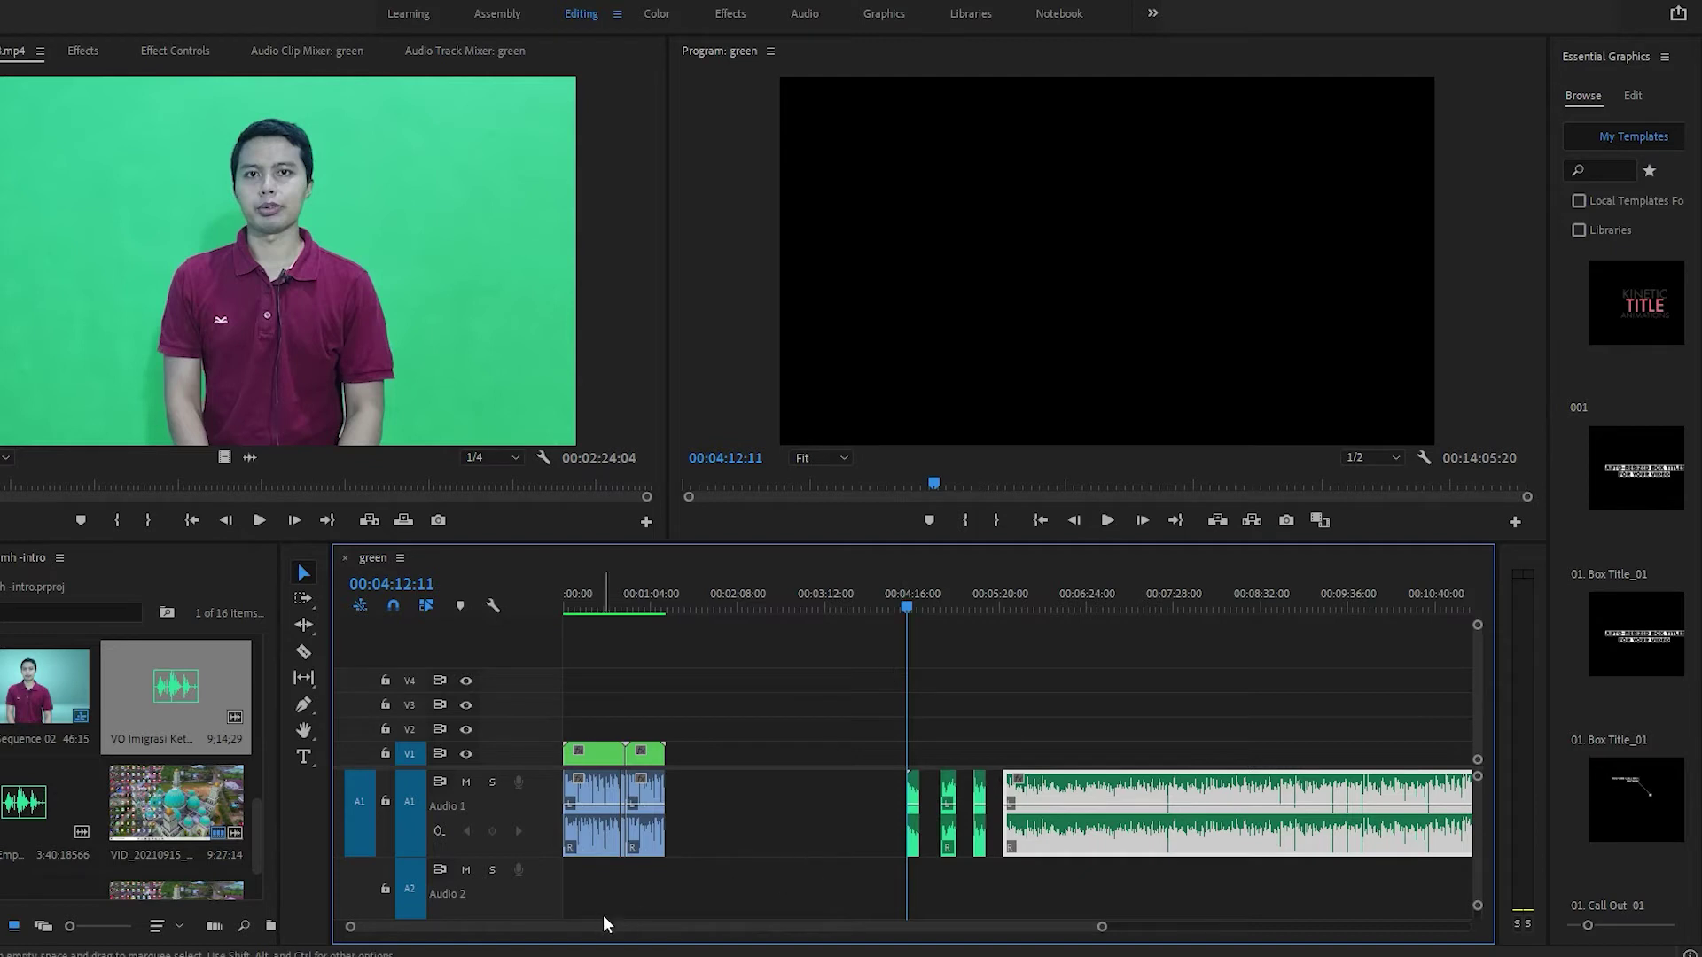
Place the music file from the Project panel onto Audio 2 and save the project
{"action": "left_click_drag", "start_coordinate": [603, 917], "coordinate": [671, 923]}
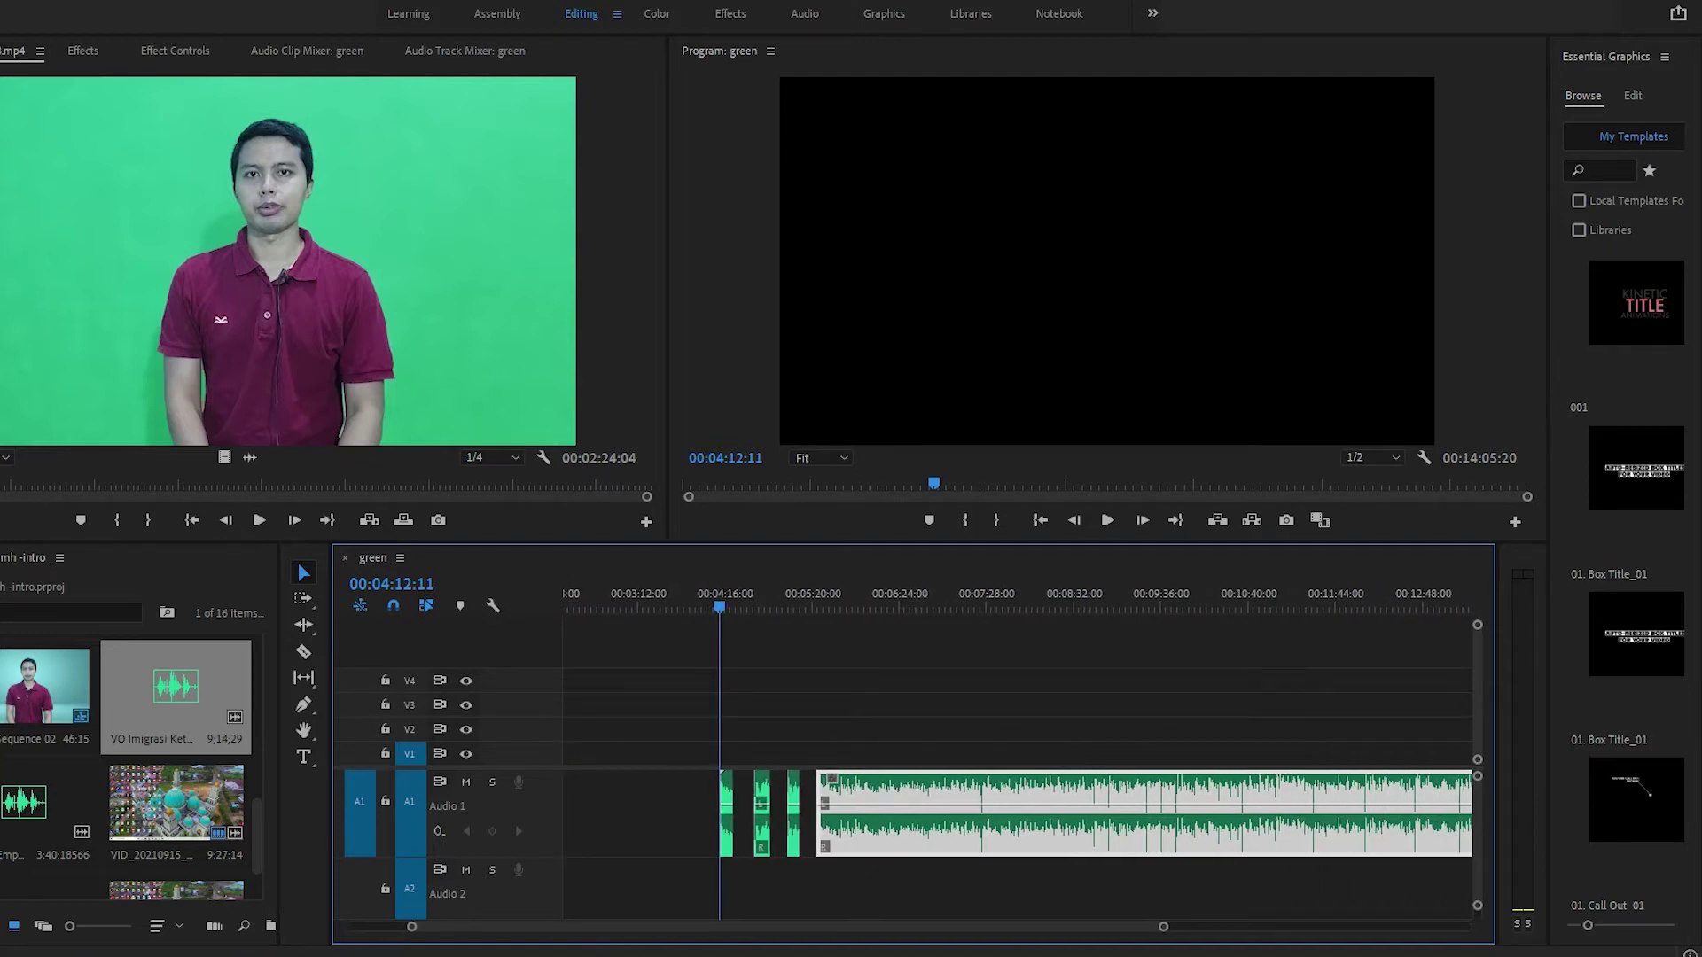
{"action": "left_click_drag", "start_coordinate": [25, 802], "coordinate": [722, 907]}
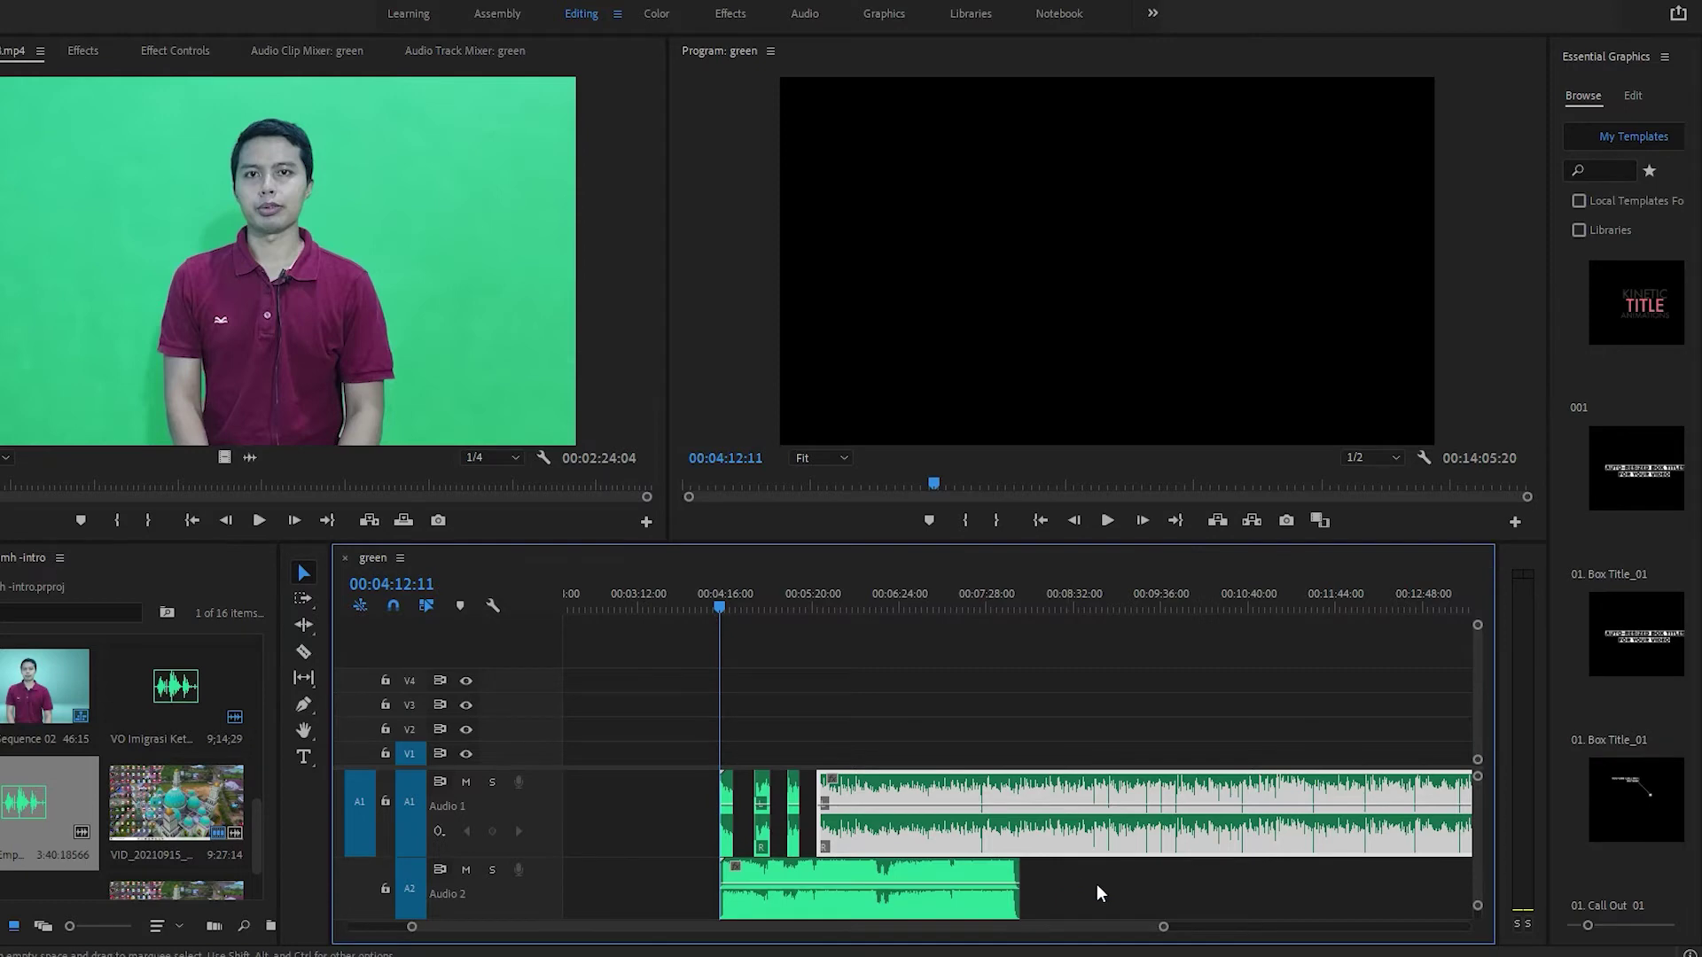
{"action": "scroll", "coordinate": [1098, 893], "scroll_direction": "down", "scroll_amount": 3}
{"action": "key", "text": "ctrl+s"}
{"action": "left_click", "coordinate": [812, 19]}
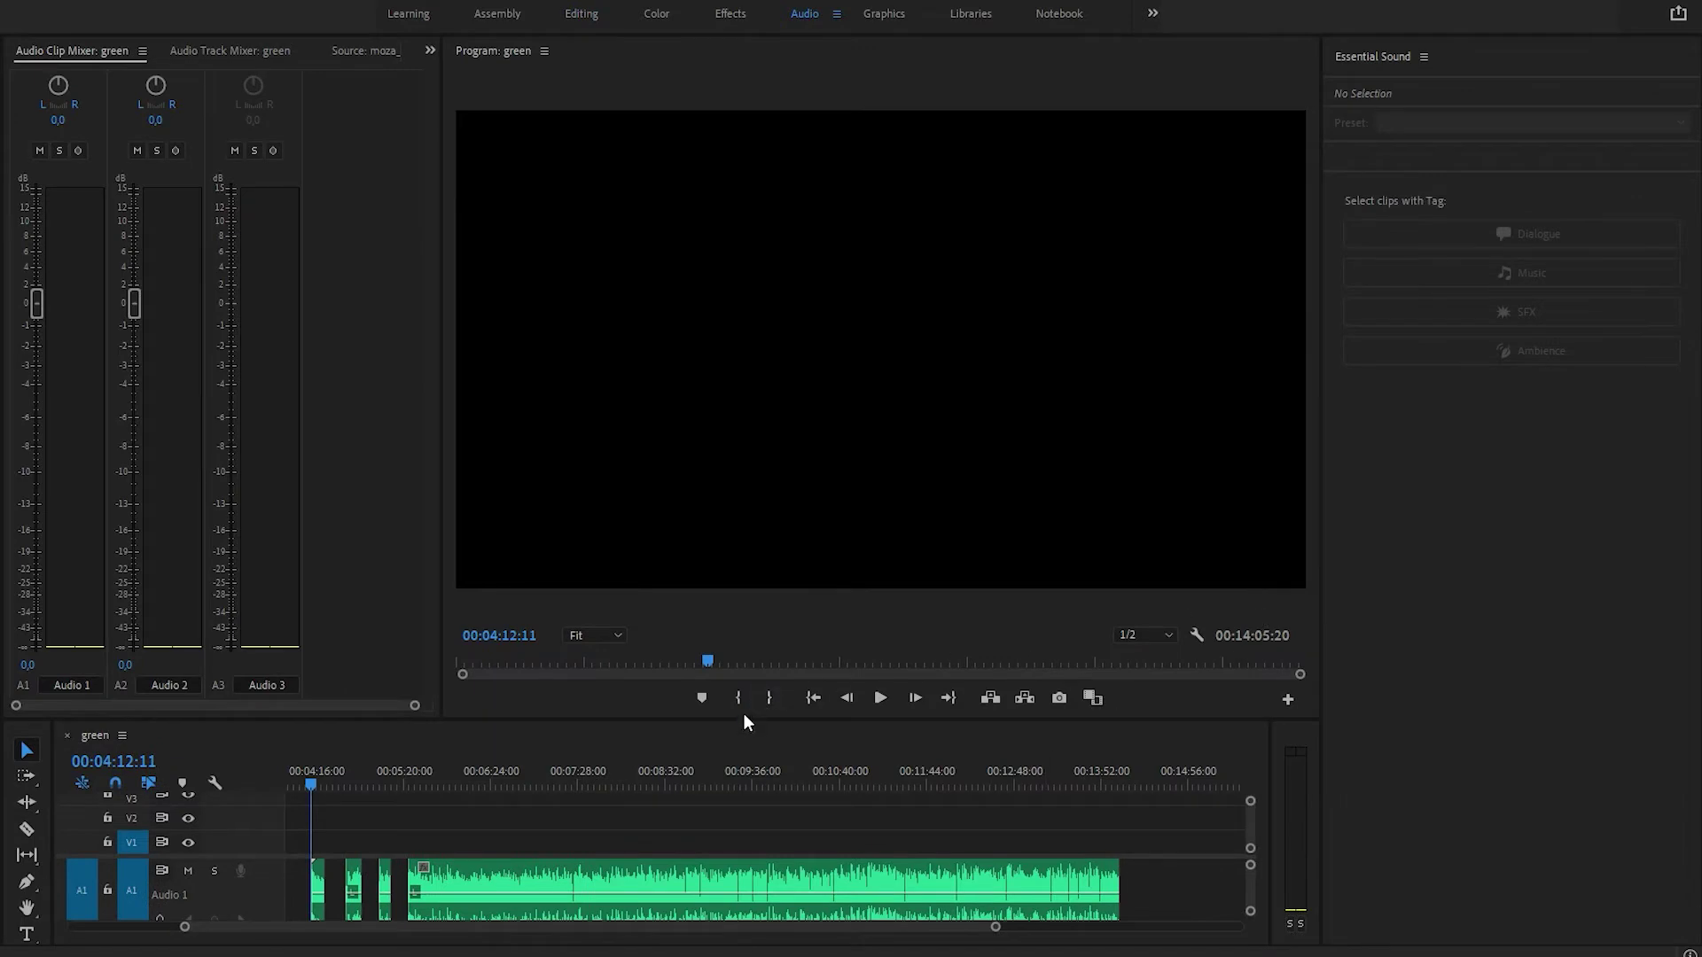
Enlarge the Timeline panel, then tag the Audio 2 background music clip as Music in Essential Sound
{"action": "left_click_drag", "start_coordinate": [751, 718], "coordinate": [790, 472]}
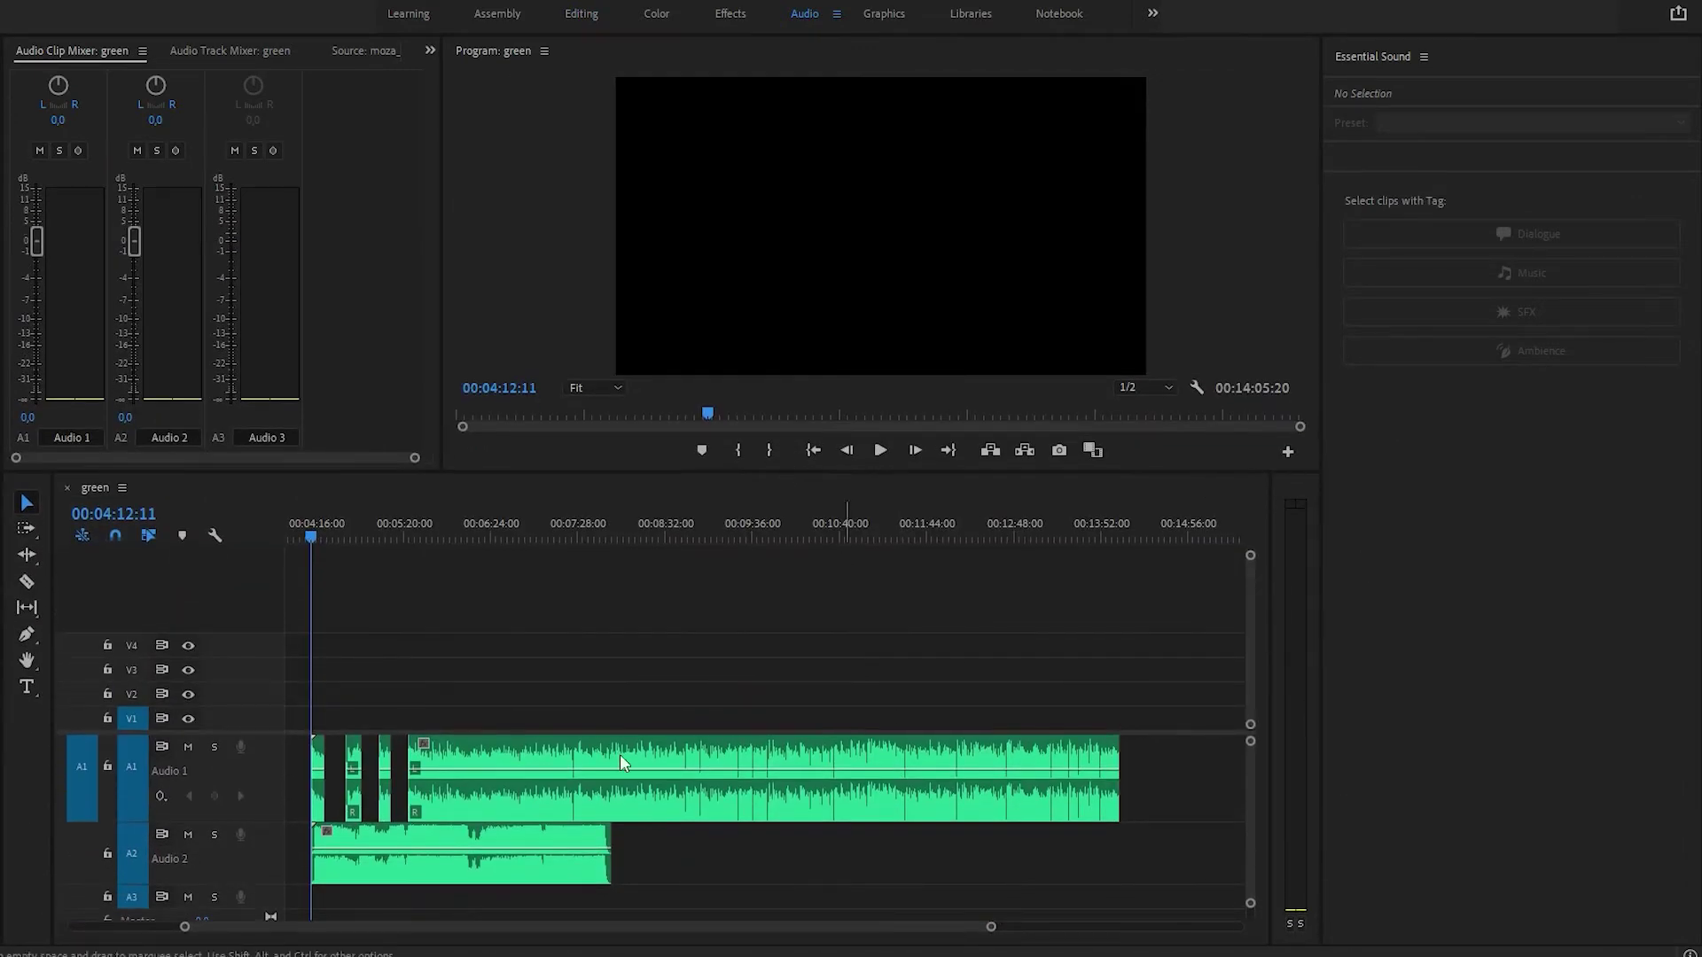
{"action": "left_click", "coordinate": [540, 843]}
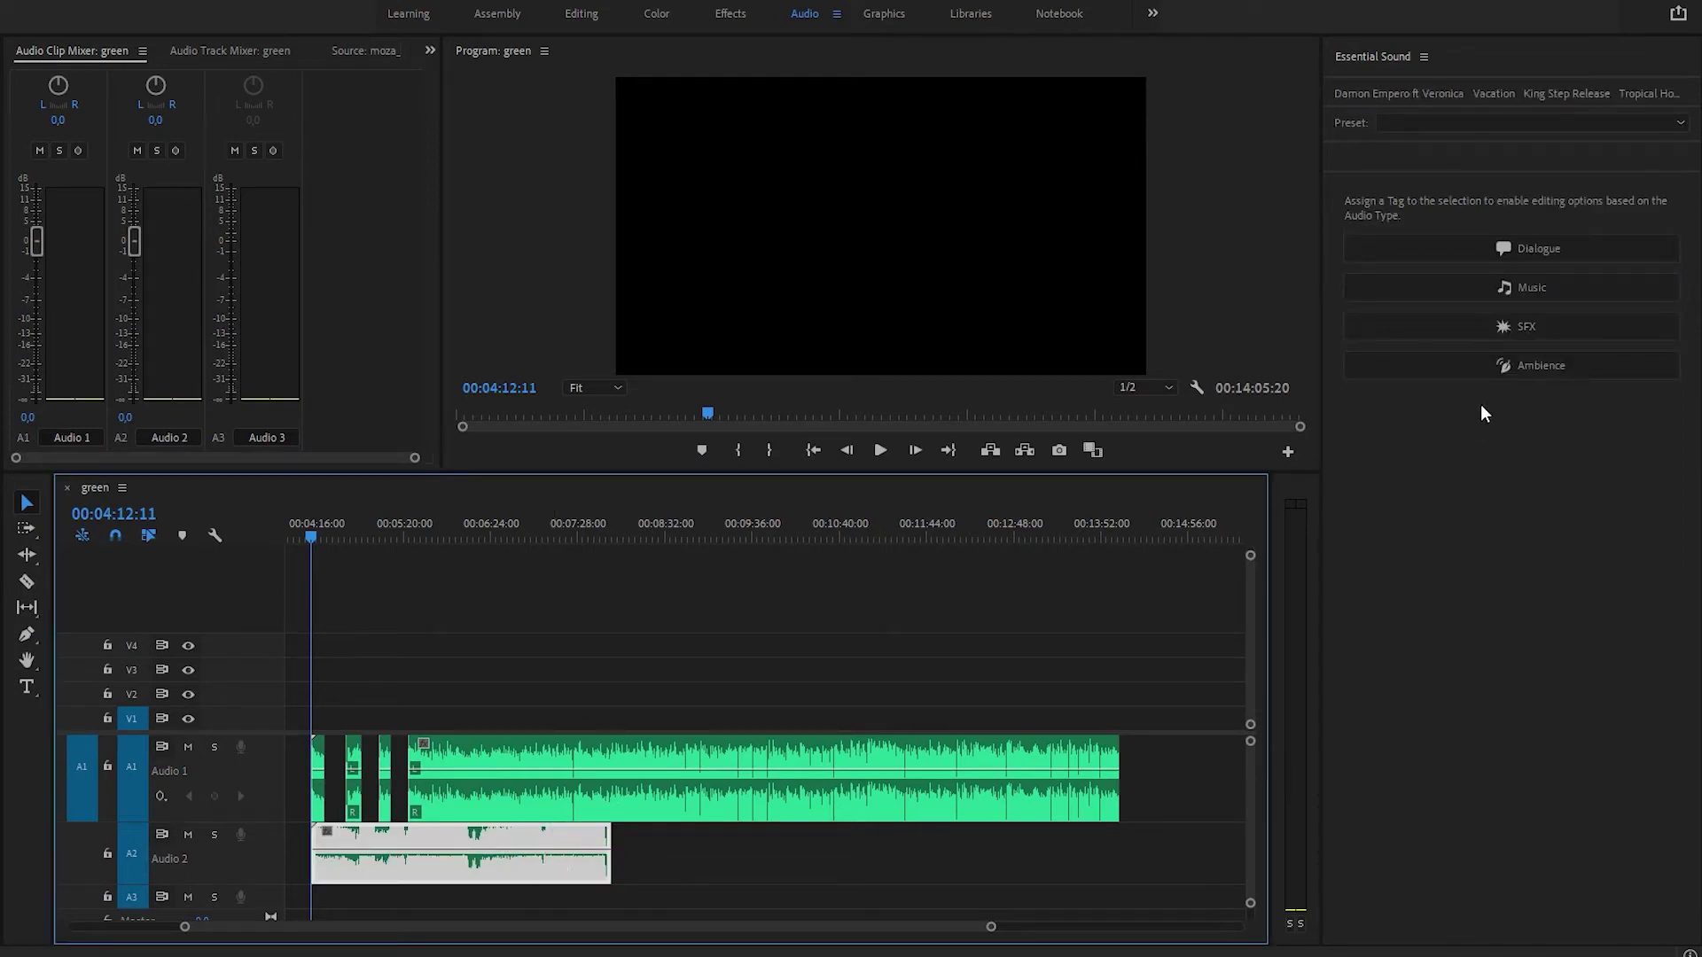
{"action": "left_click", "coordinate": [1474, 293]}
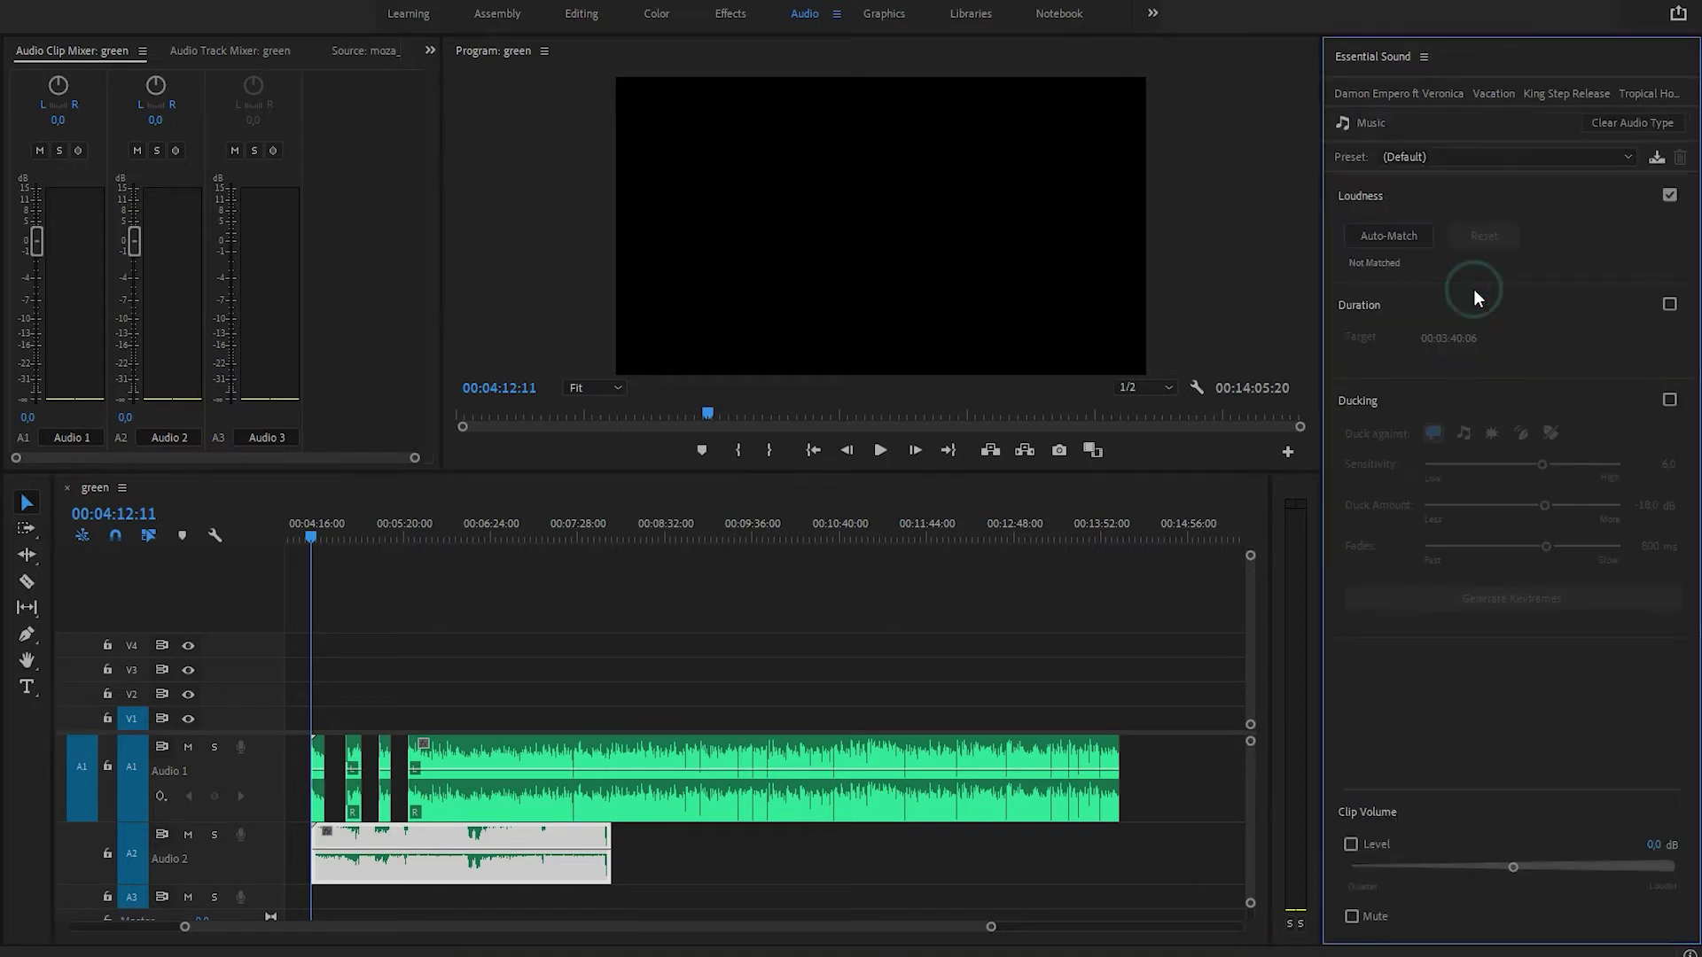
Tag the marquee-selected Audio 1 clips as Dialogue, then turn on Ducking for the music clip
{"action": "left_click", "coordinate": [1104, 849]}
{"action": "left_click_drag", "start_coordinate": [1156, 812], "coordinate": [321, 624]}
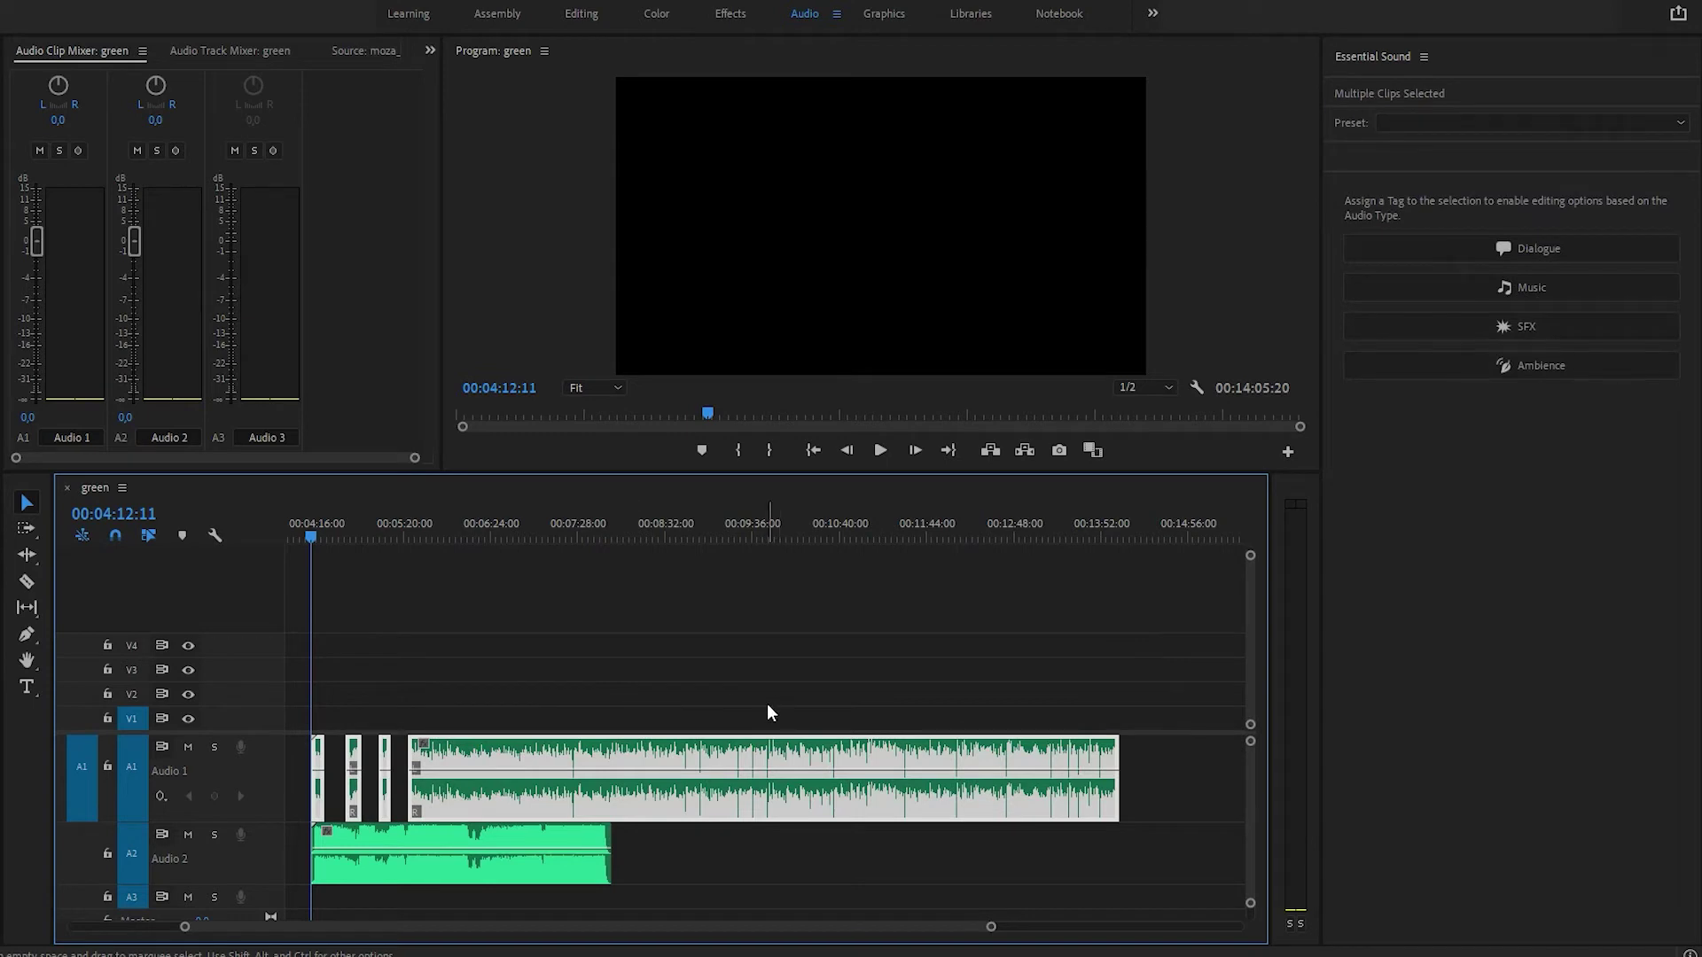
{"action": "left_click", "coordinate": [1445, 246]}
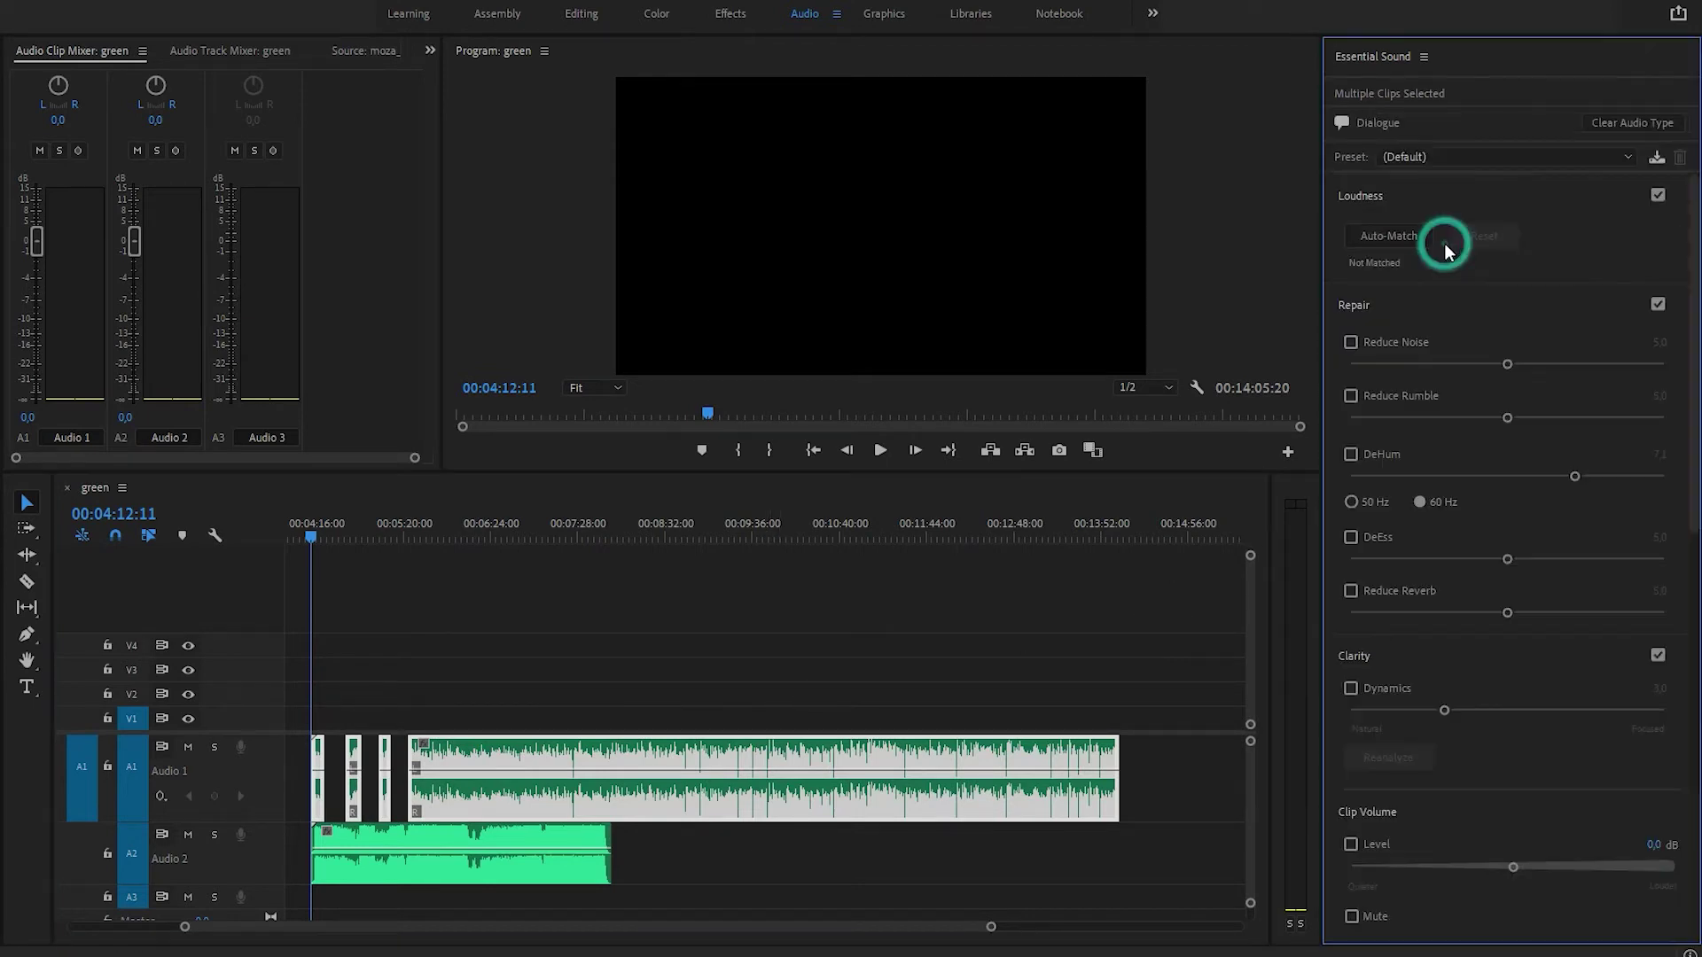
{"action": "left_click", "coordinate": [688, 752]}
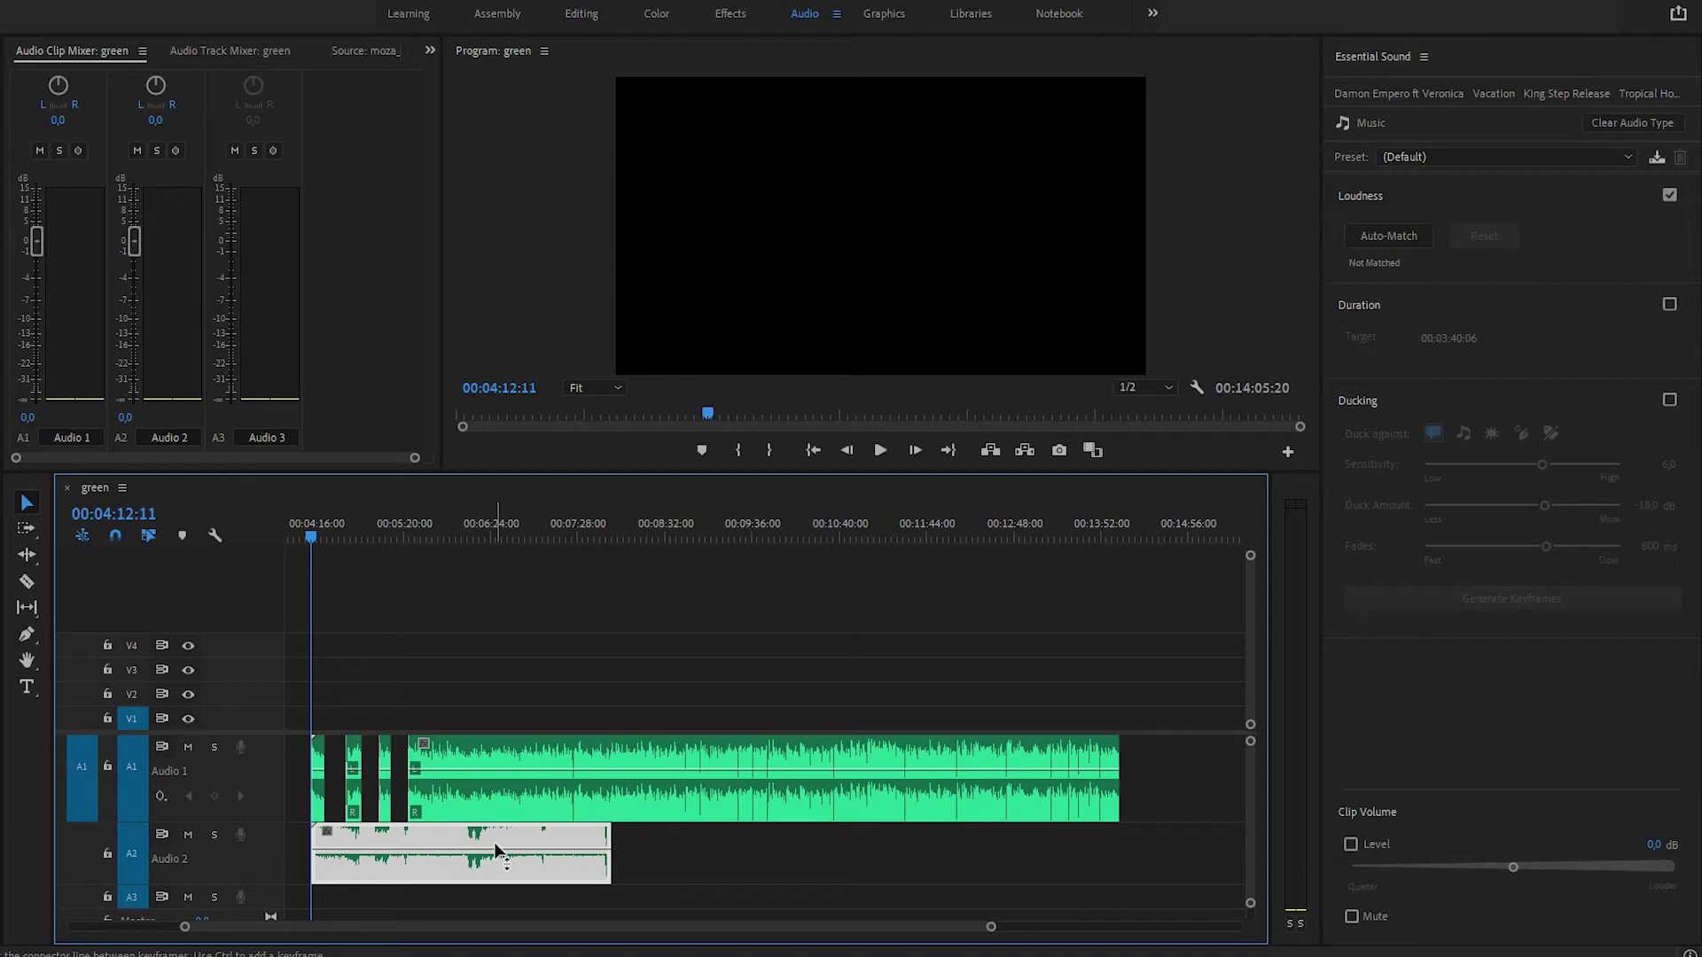
{"action": "mouse_move", "coordinate": [494, 842]}
{"action": "left_click", "coordinate": [1672, 402]}
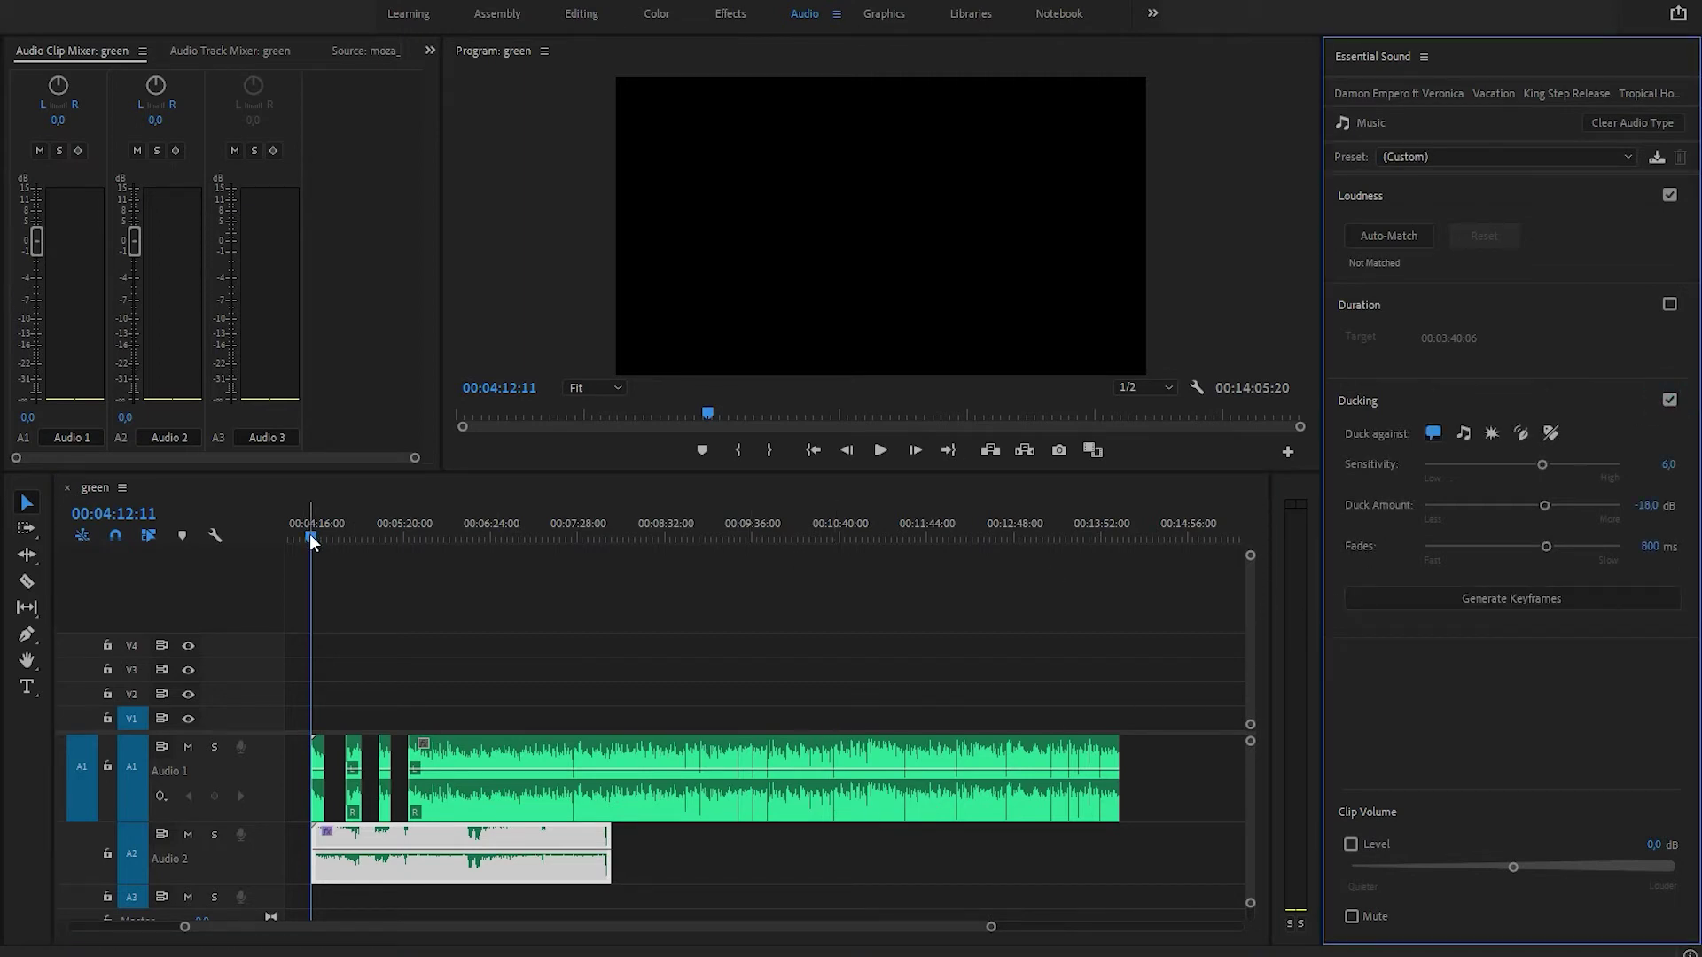
Duck the music against Dialogue at Sensitivity 5.0 and -26.4 dB, then generate the keyframes
{"action": "left_click_drag", "start_coordinate": [310, 534], "coordinate": [326, 535]}
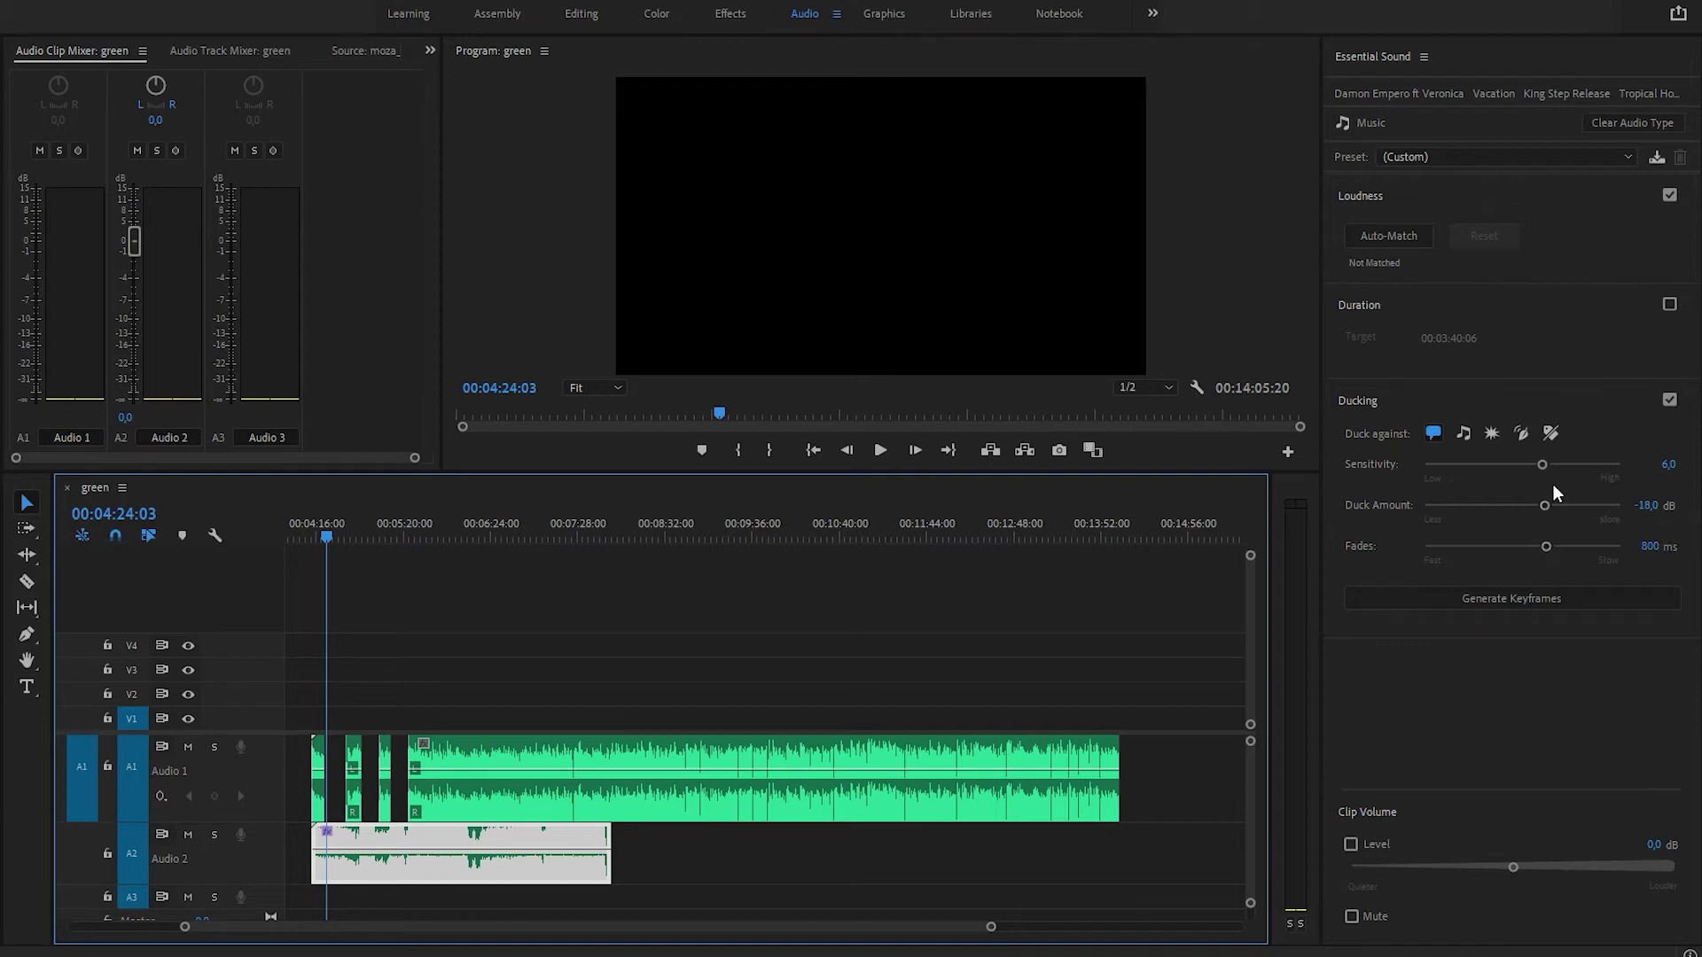
{"action": "left_click_drag", "start_coordinate": [1542, 465], "coordinate": [1533, 466]}
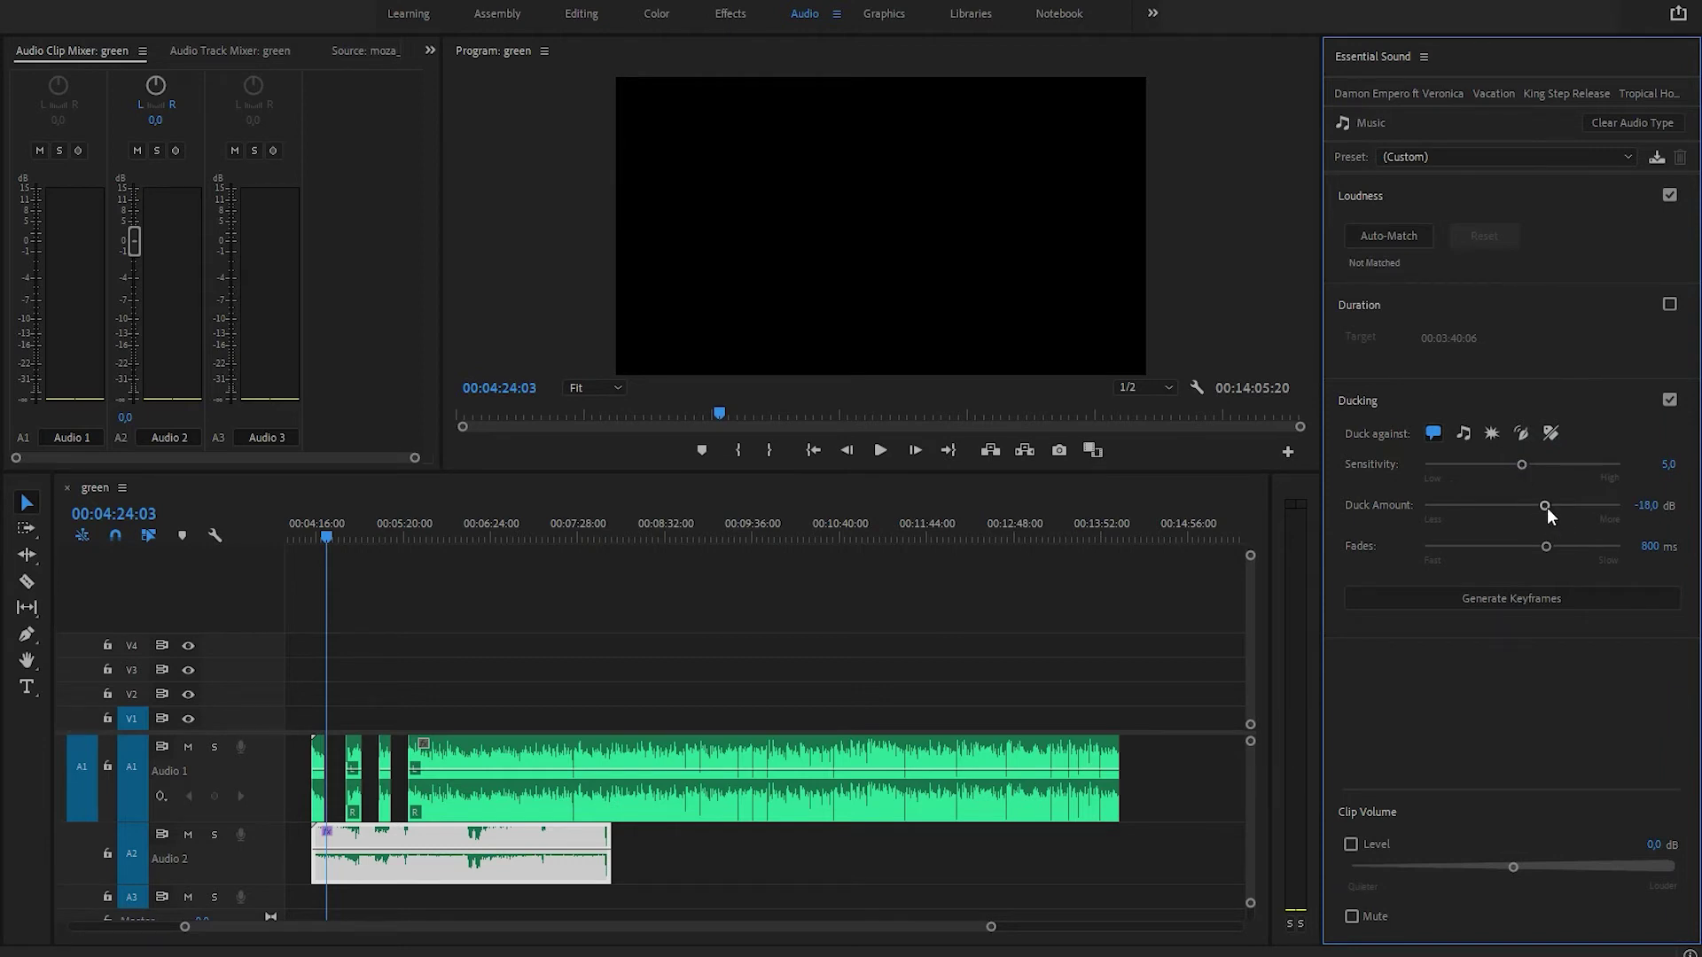
{"action": "left_click", "coordinate": [1433, 432]}
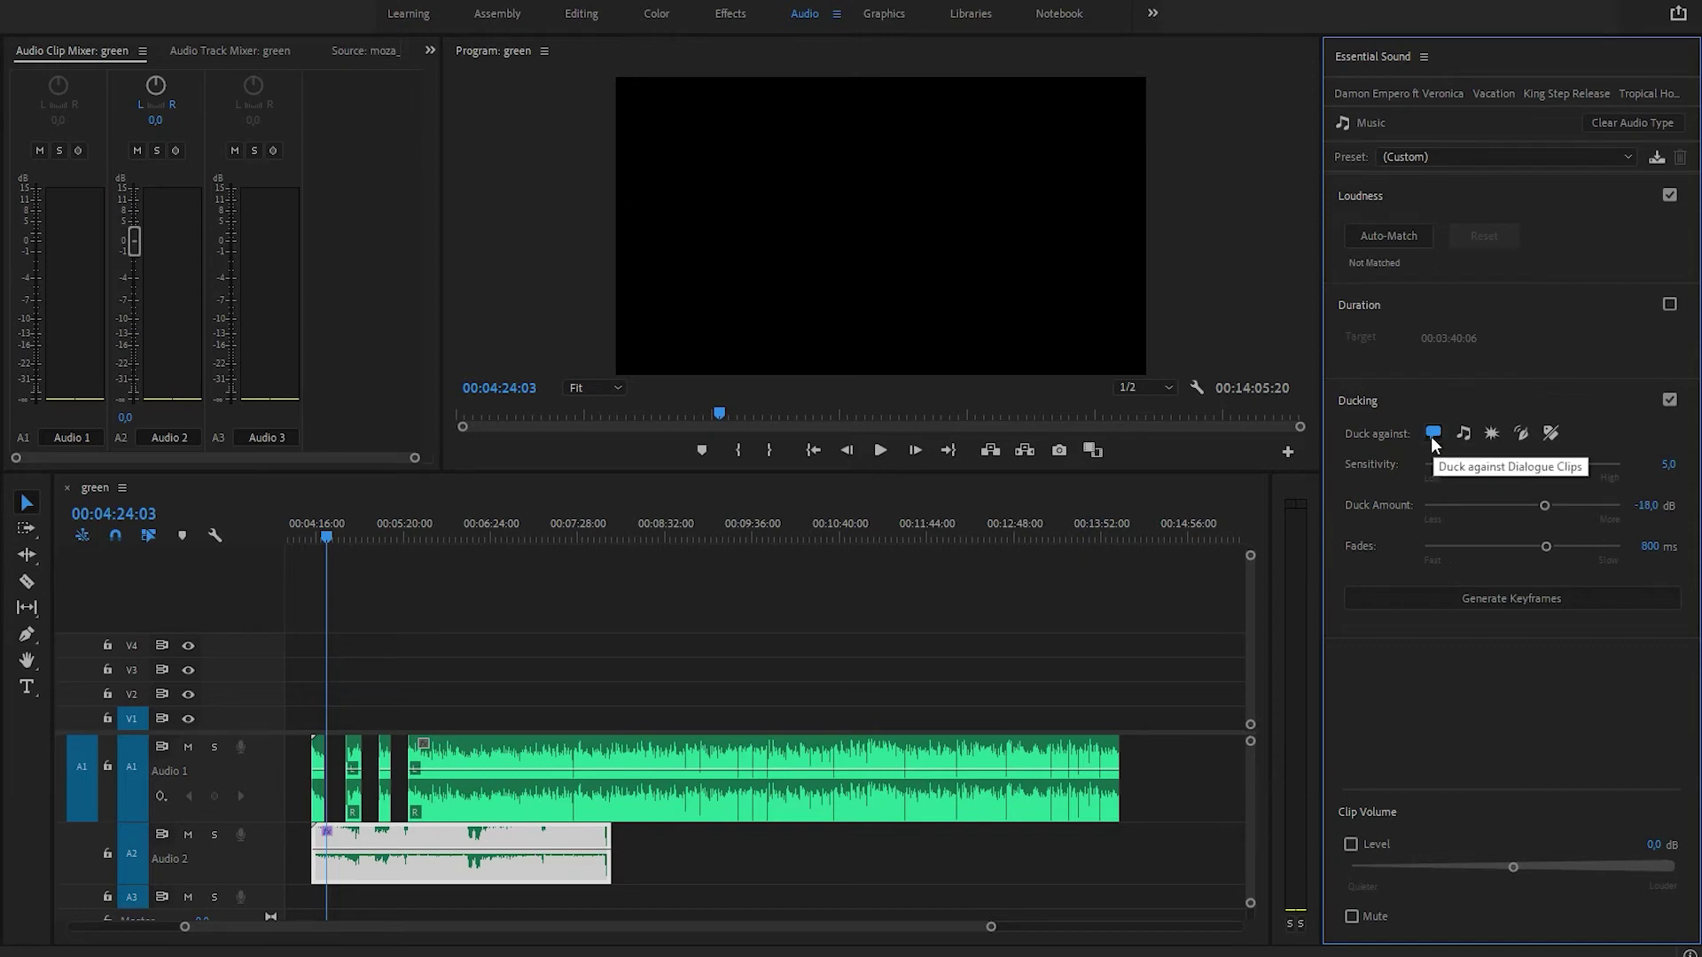
{"action": "left_click", "coordinate": [1543, 507]}
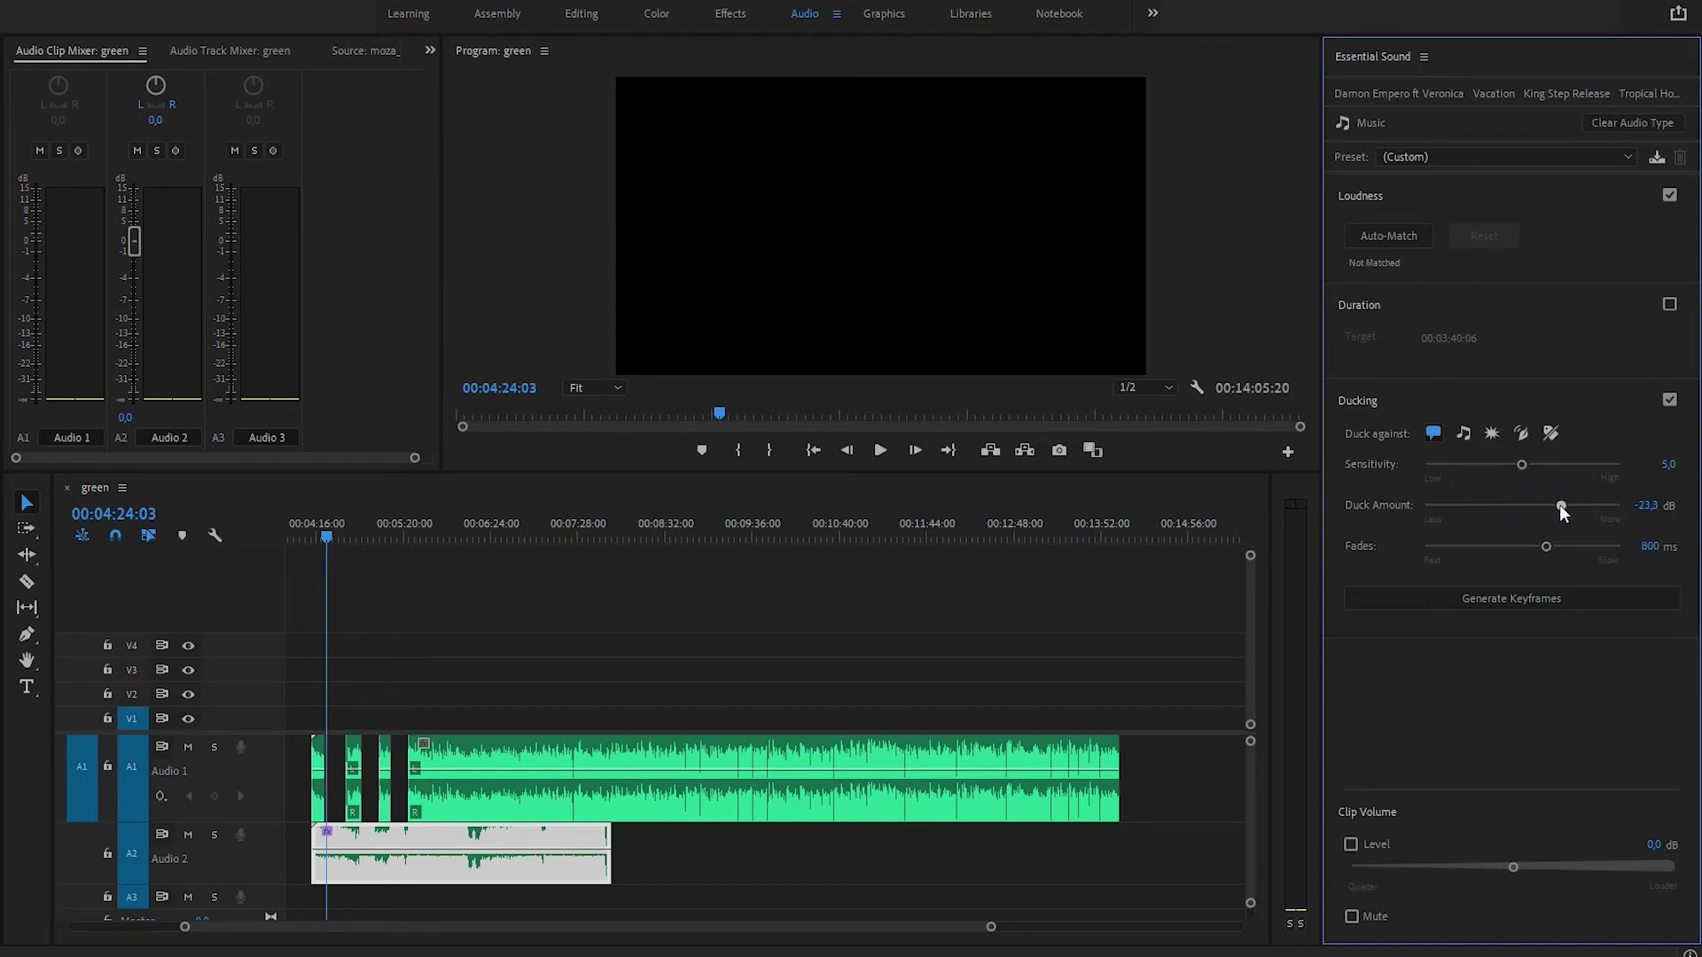
{"action": "left_click_drag", "start_coordinate": [1566, 507], "coordinate": [1570, 507]}
{"action": "left_click", "coordinate": [1567, 600]}
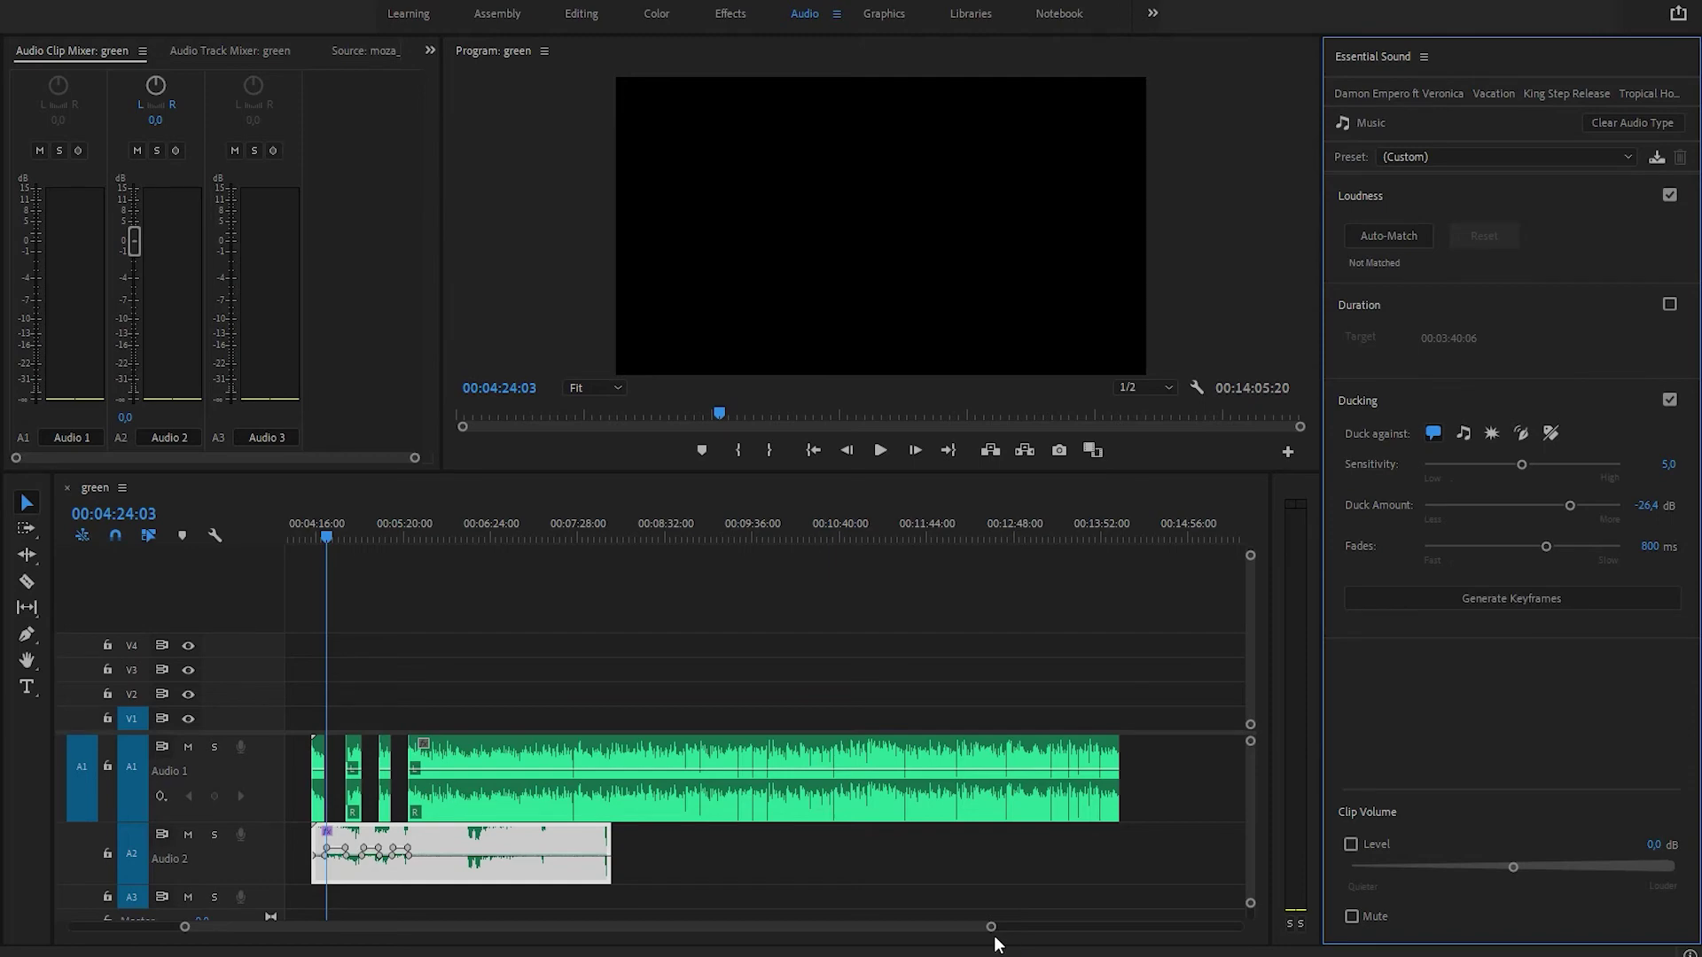
{"action": "left_click_drag", "start_coordinate": [993, 928], "coordinate": [788, 950]}
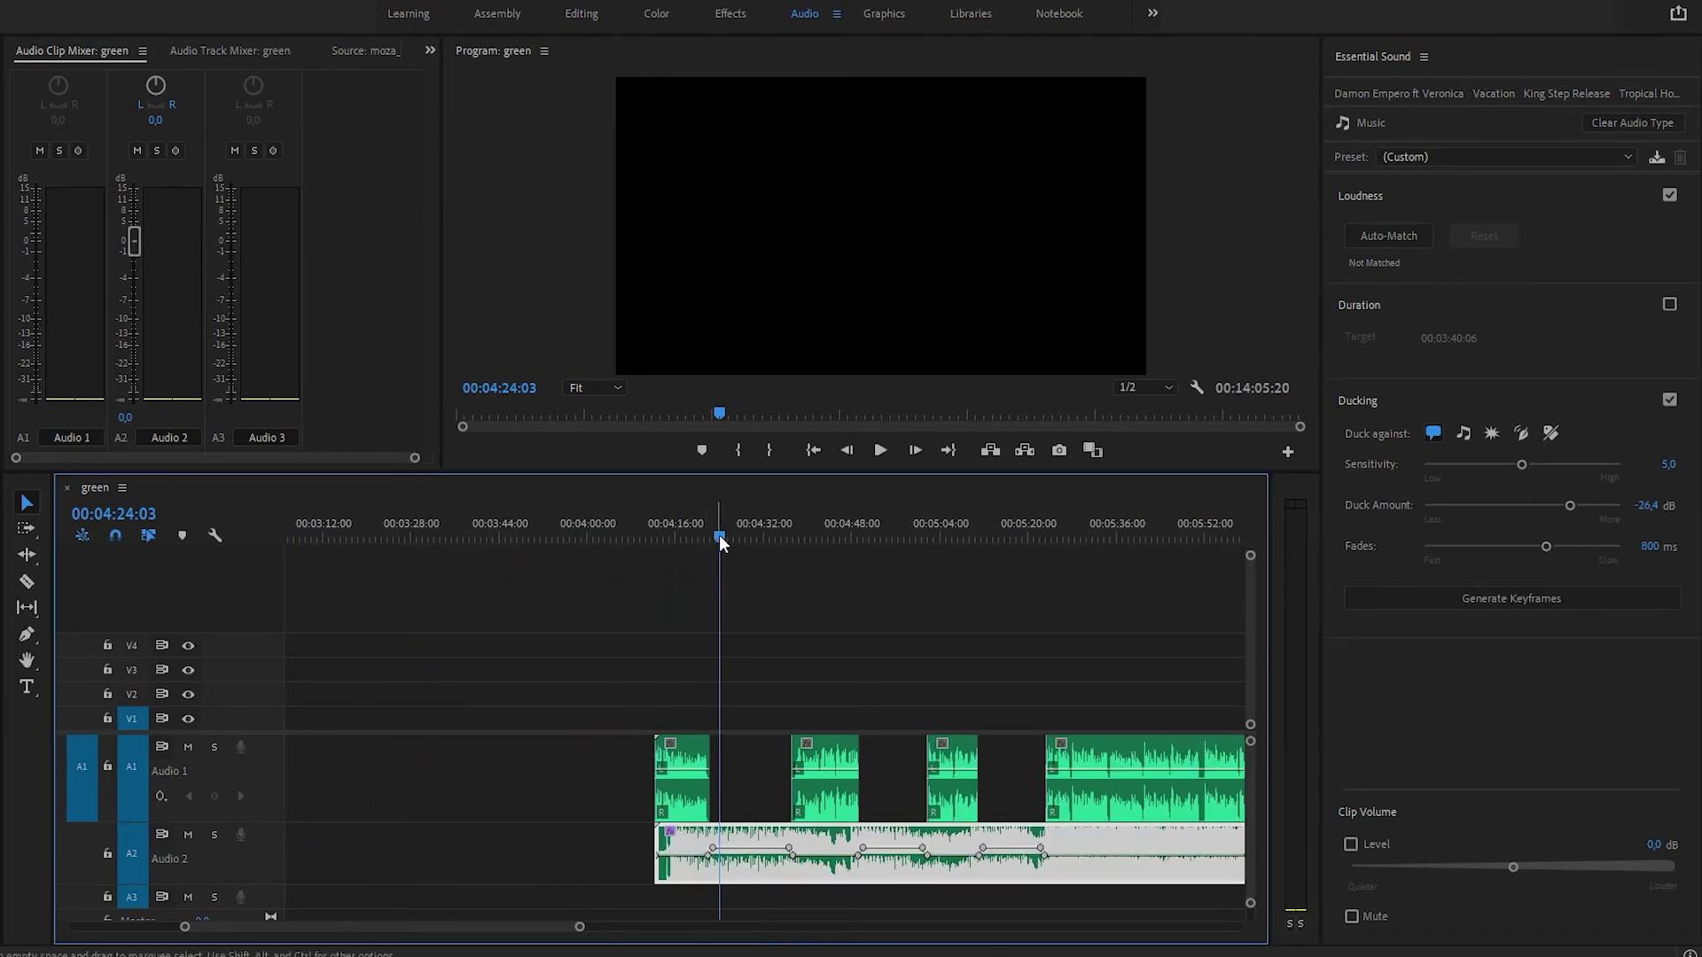
Play from 00:04:12:04 to hear the music dip under speech, adjusting speaker volume, then stop
{"action": "left_click_drag", "start_coordinate": [722, 539], "coordinate": [653, 538]}
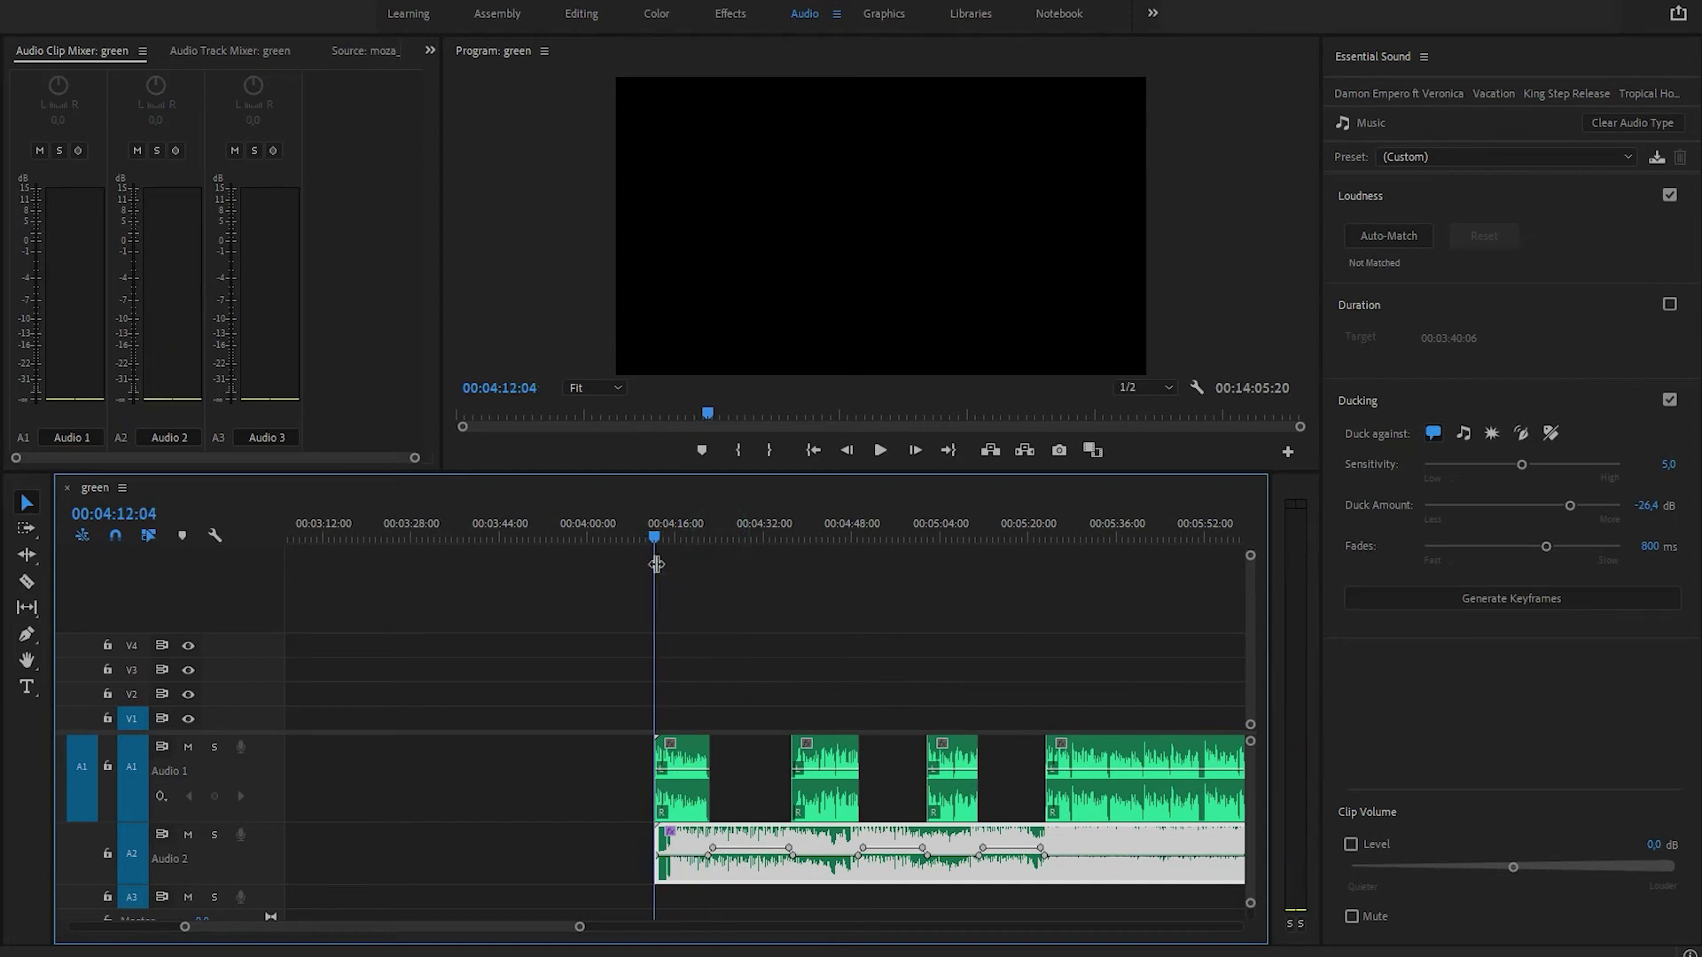
{"action": "left_click", "coordinate": [881, 456]}
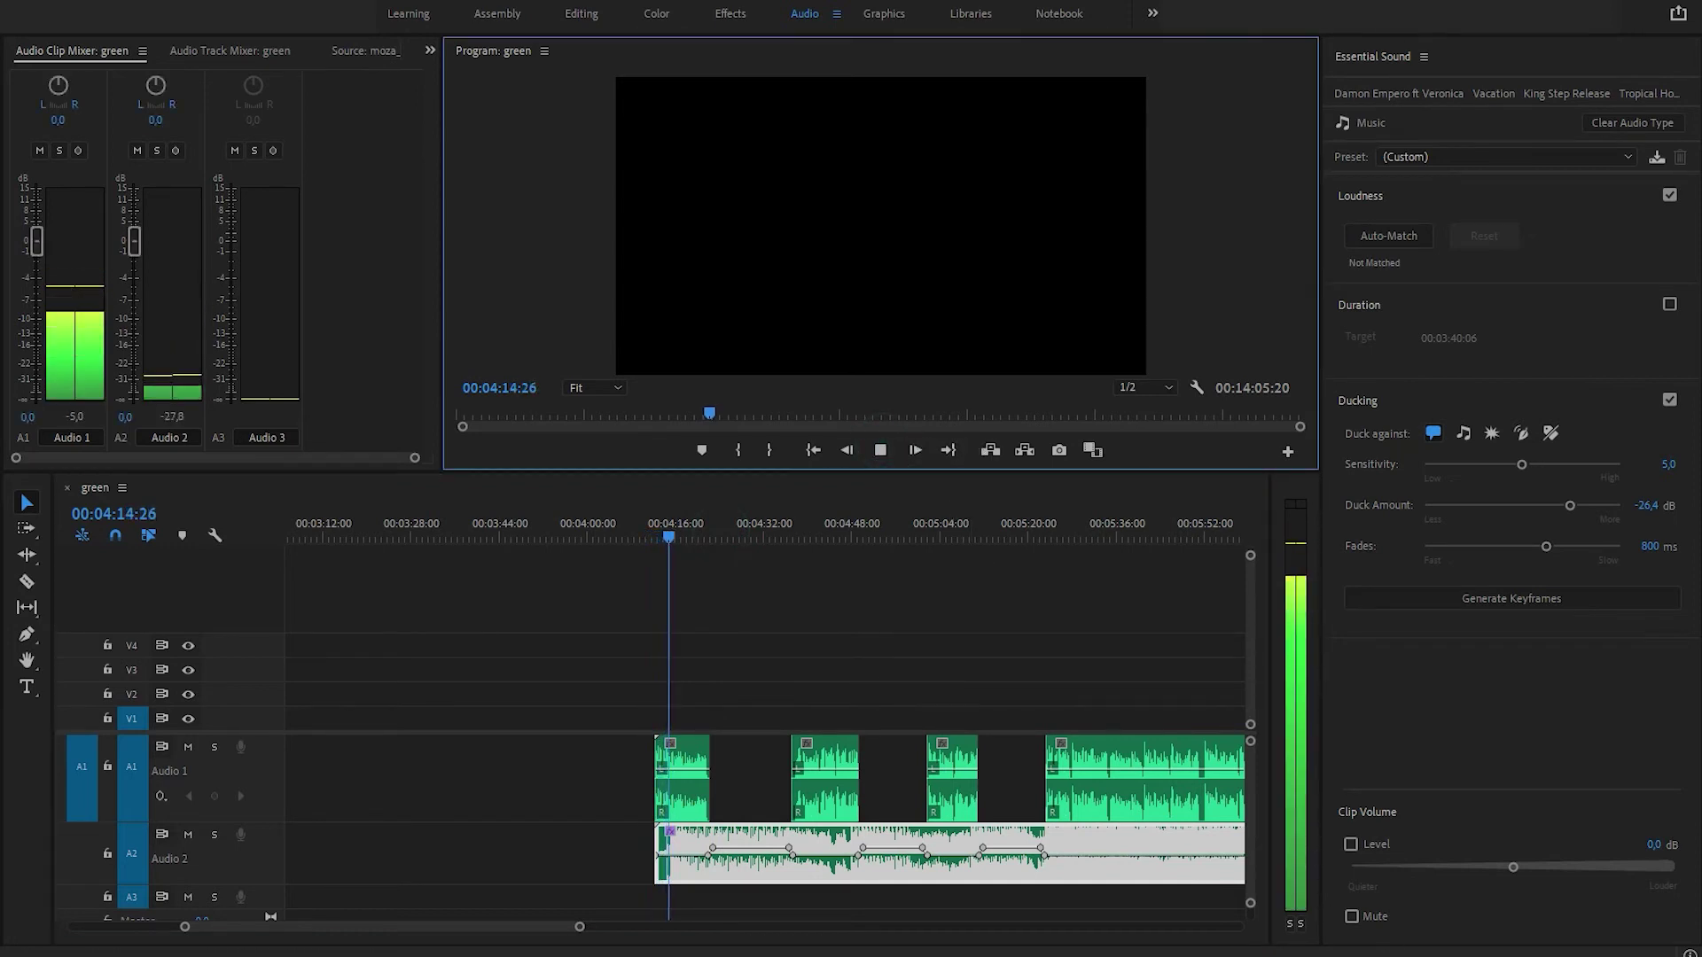
{"action": "left_click", "coordinate": [1397, 949]}
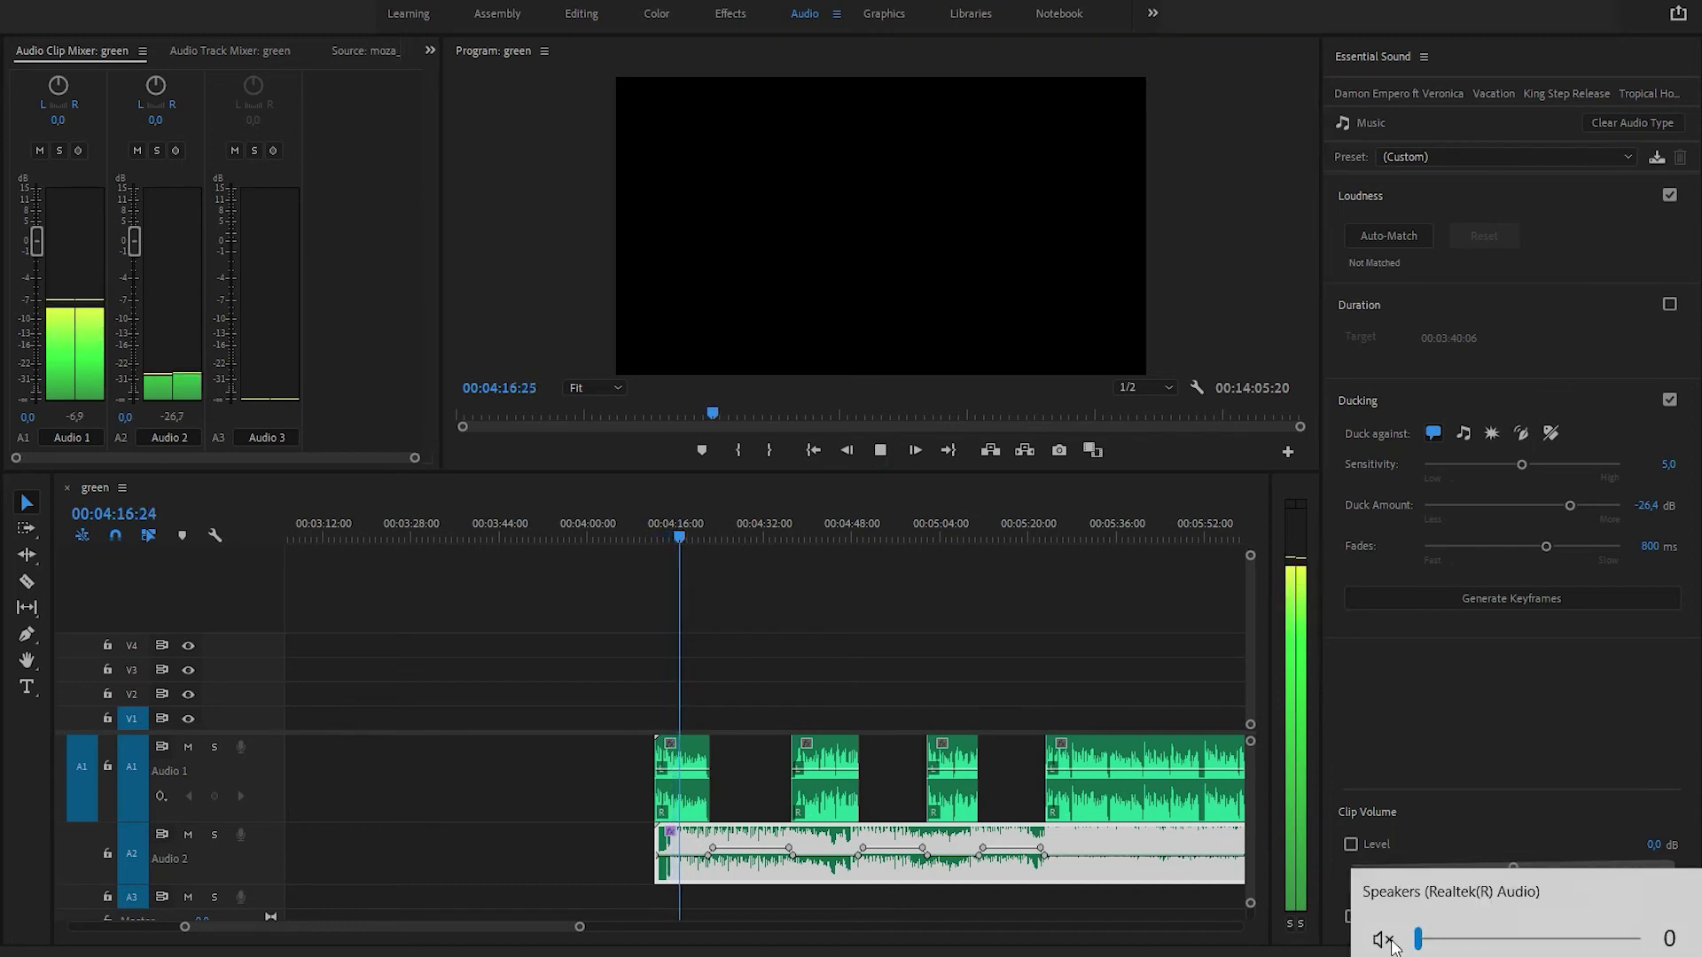
{"action": "left_click_drag", "start_coordinate": [1417, 940], "coordinate": [1437, 947]}
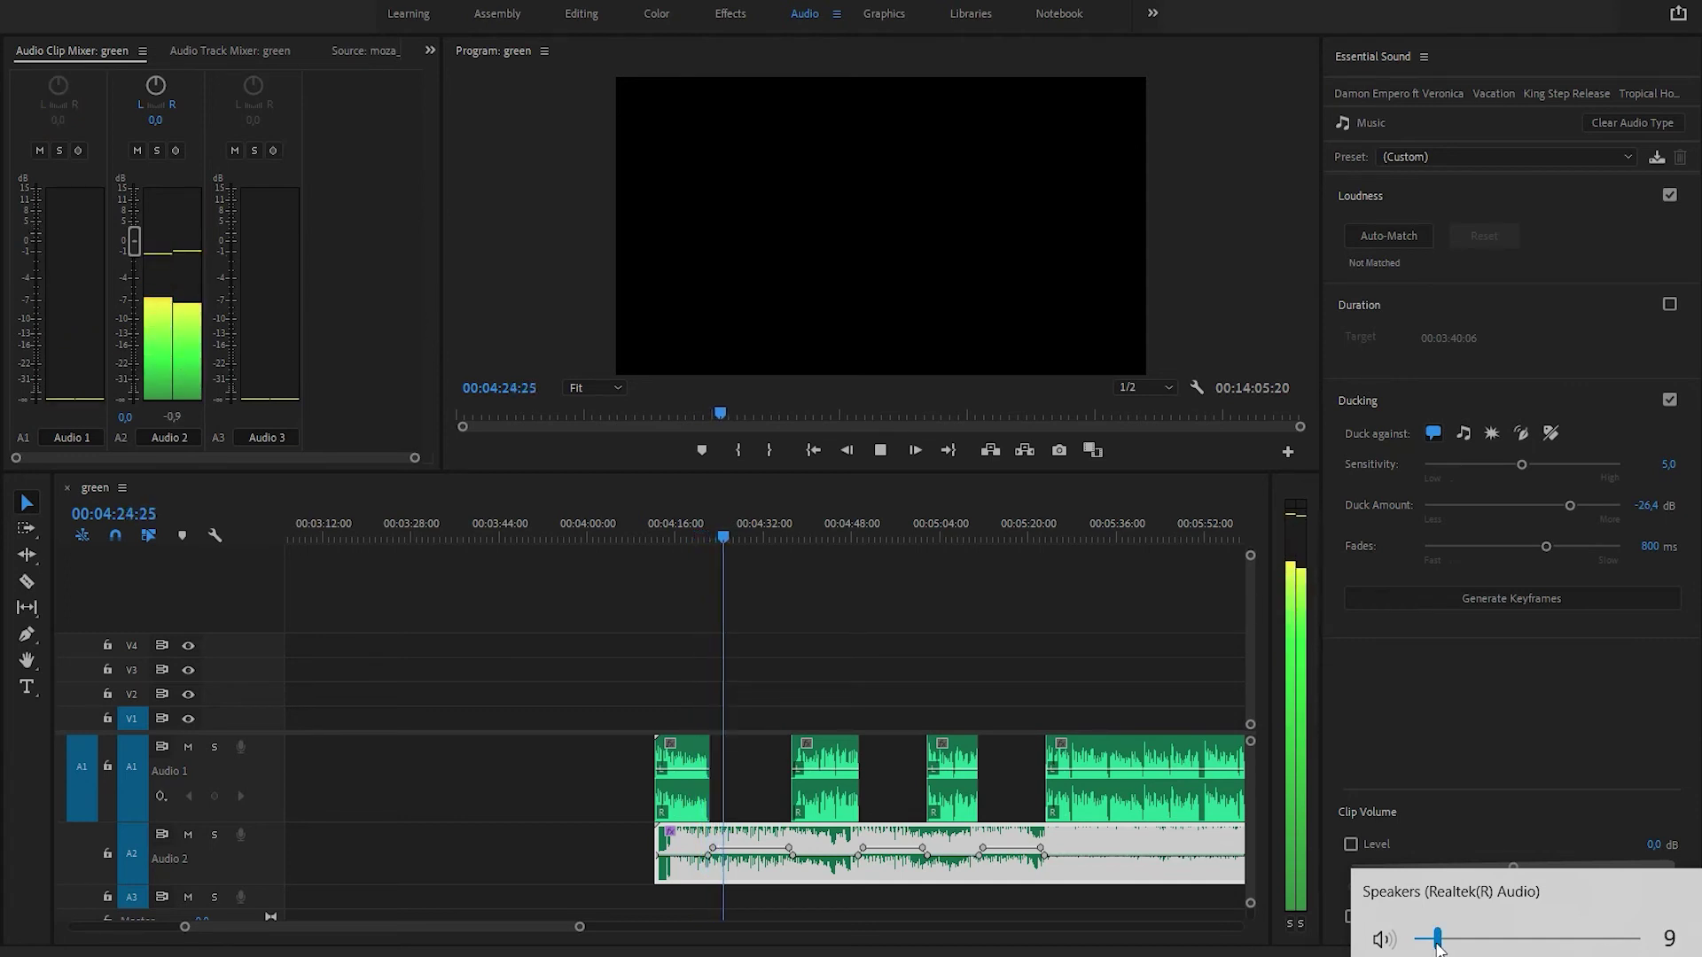
{"action": "left_click_drag", "start_coordinate": [1437, 945], "coordinate": [1416, 947]}
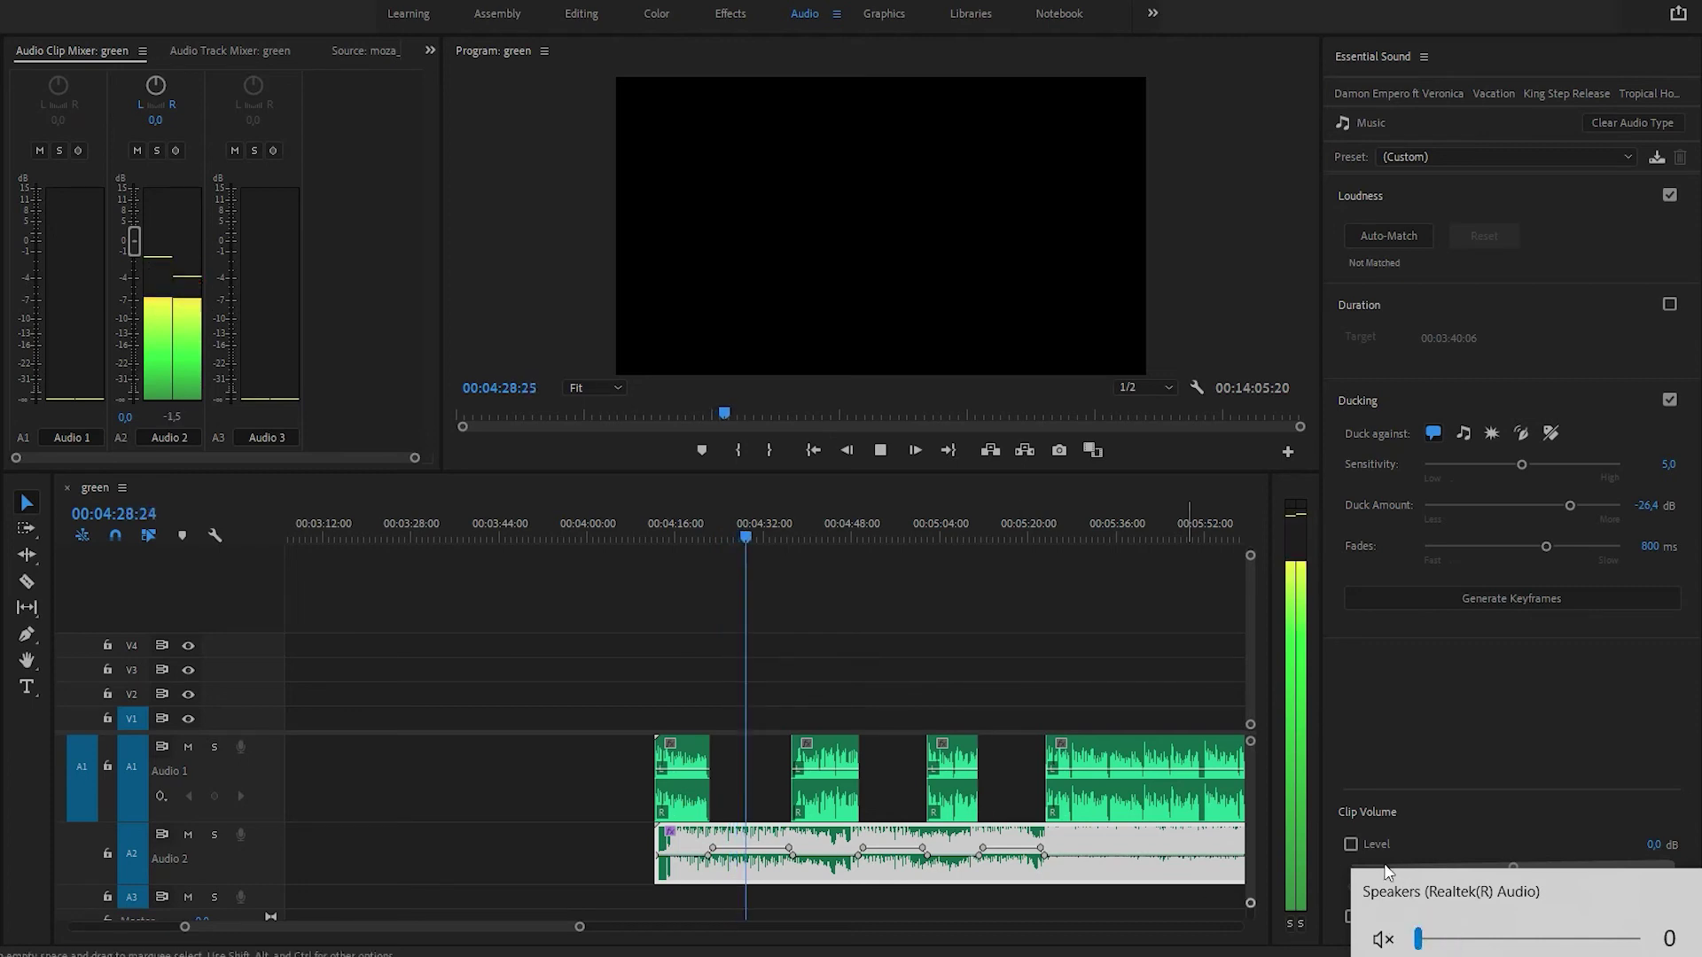
{"action": "left_click", "coordinate": [1327, 953]}
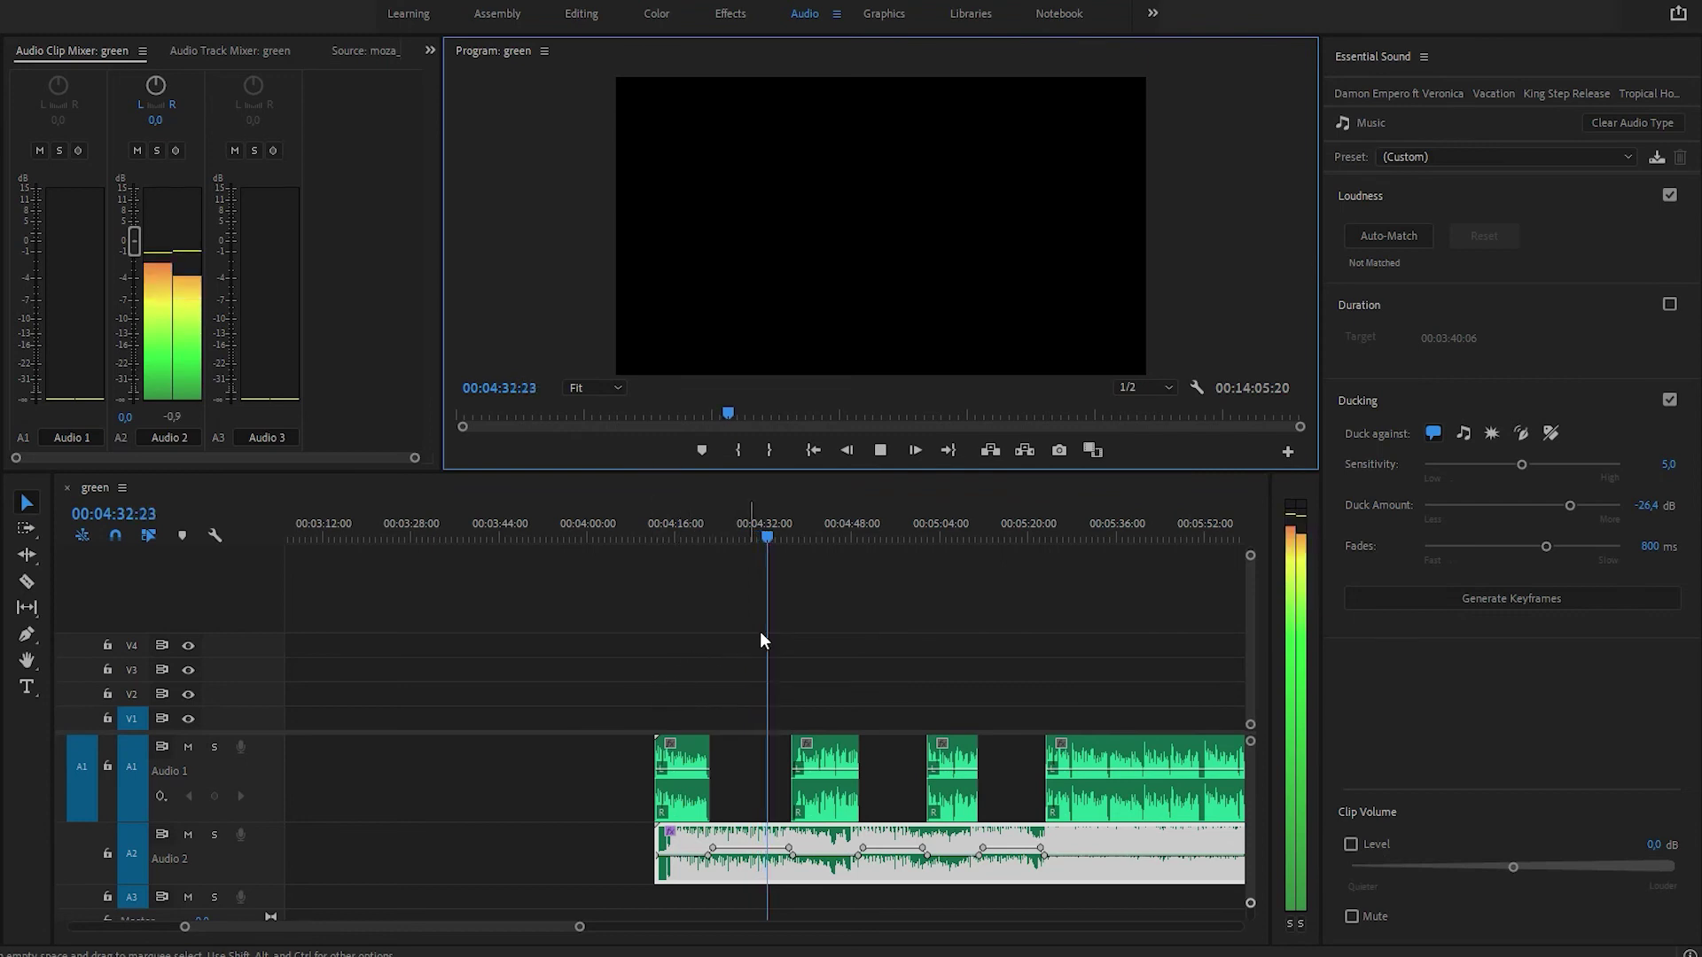
{"action": "left_click", "coordinate": [775, 532]}
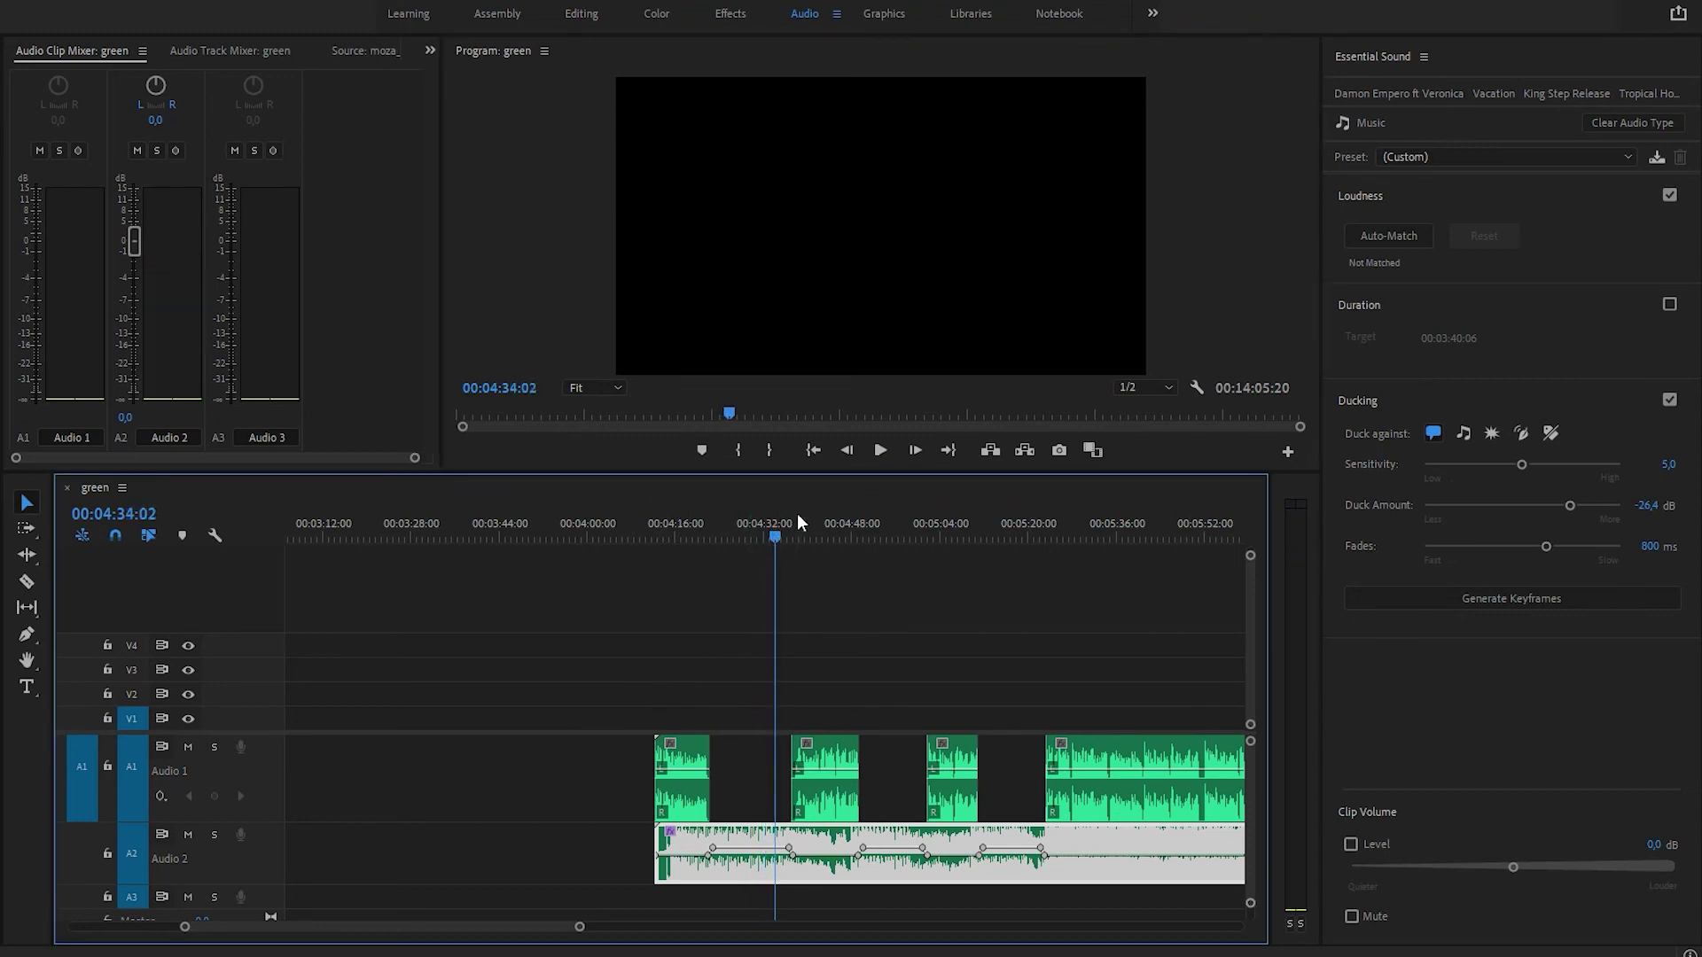